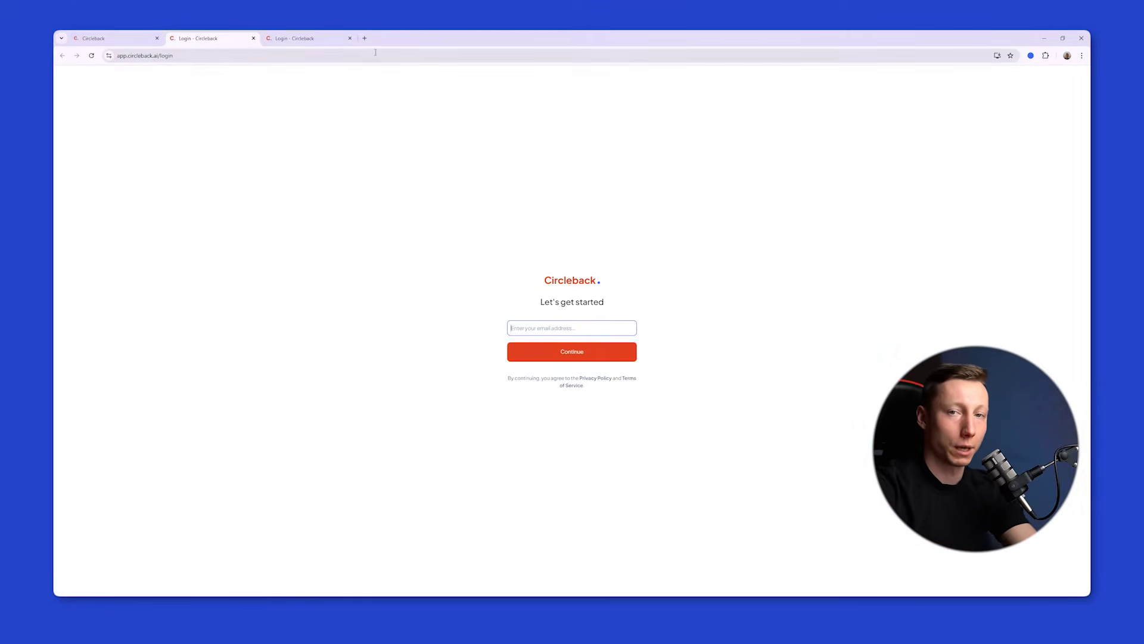
Close the duplicate login tab and sign in to Circleback with the account's e-mail address.
left_click(350, 38)
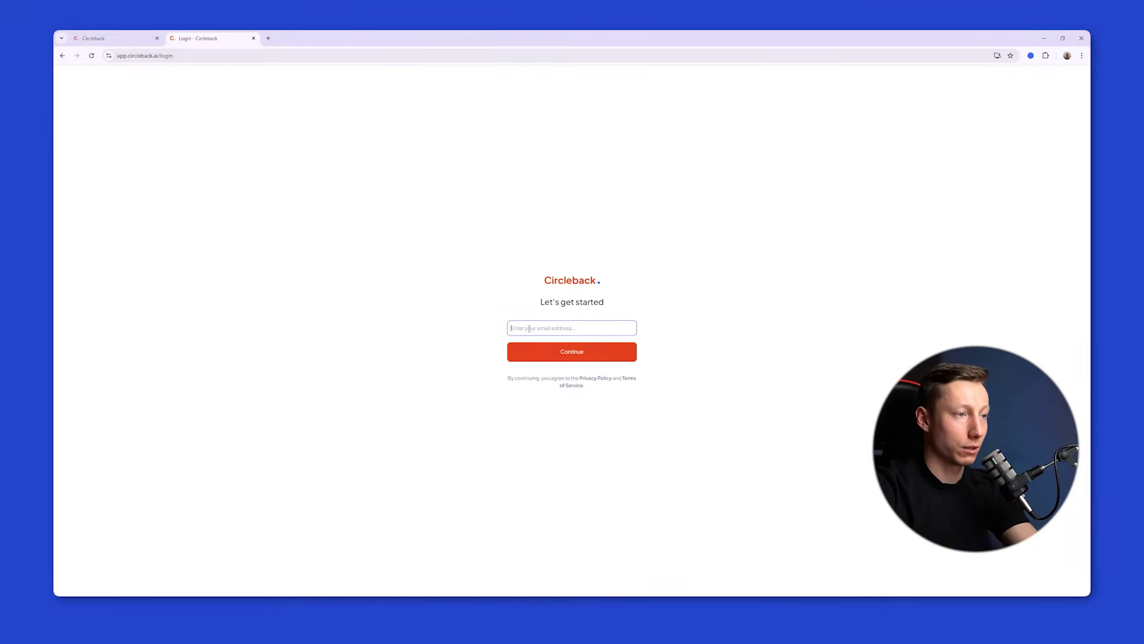
left_click(529, 328)
left_click(571, 349)
left_click(571, 355)
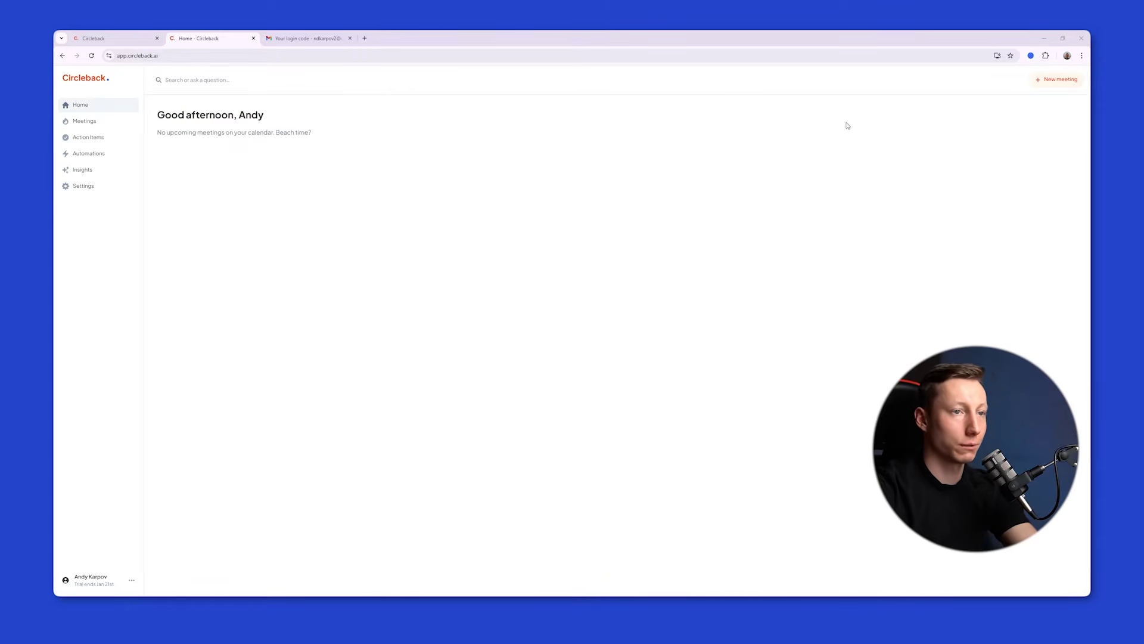
Start an instant Google Meet call and invite the Circleback notetaker using its link.
left_click(1067, 82)
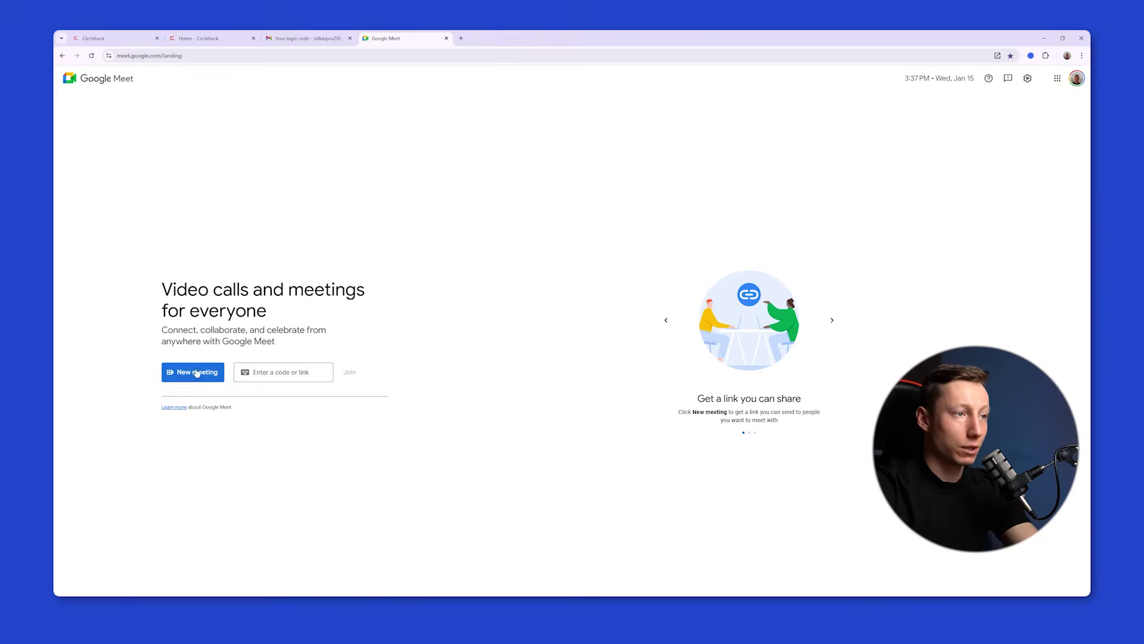
left_click(189, 370)
left_click(219, 389)
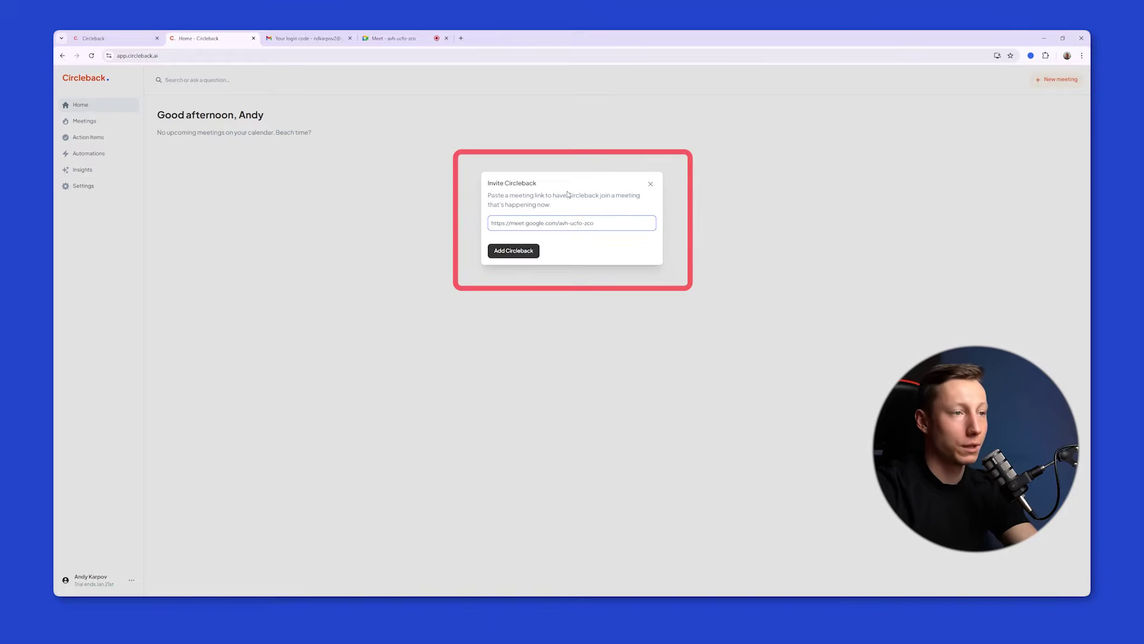
key("Return")
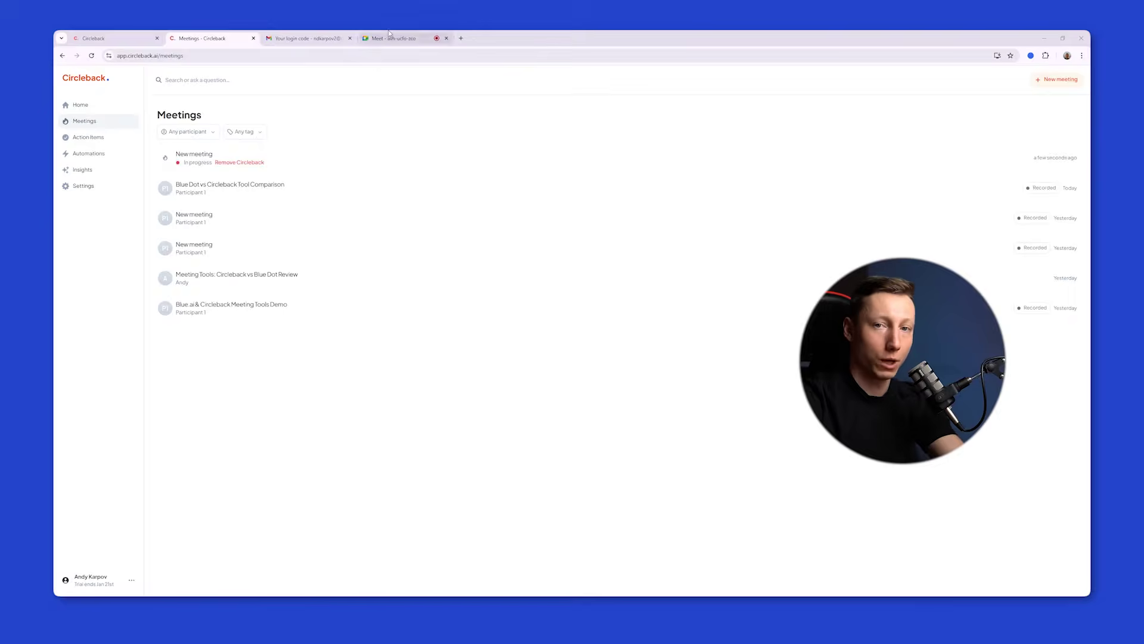
left_click(369, 38)
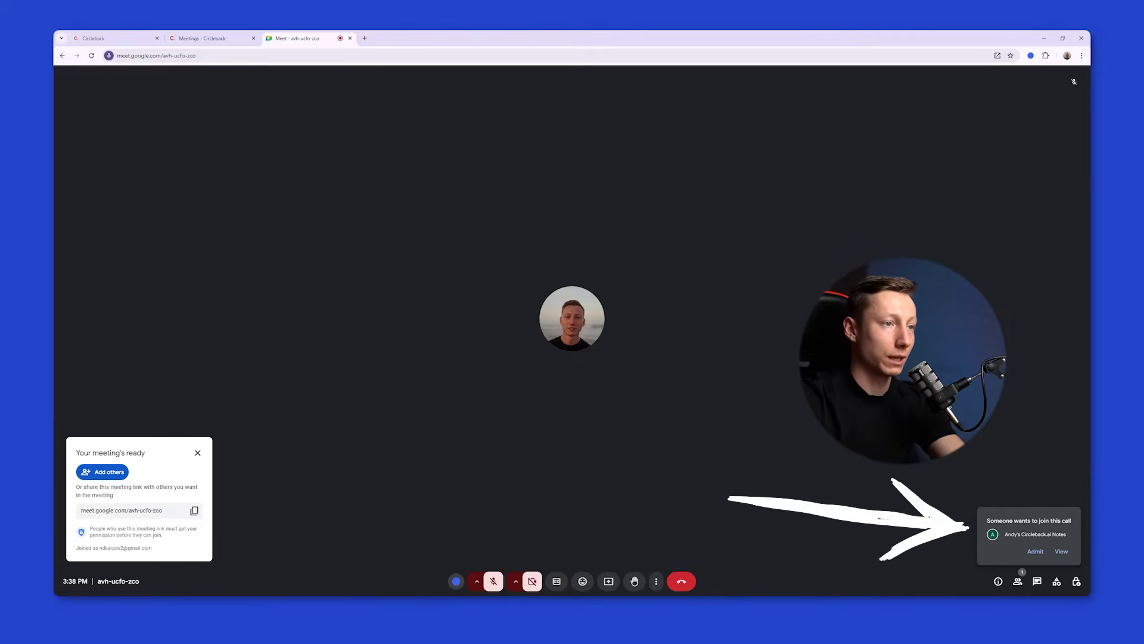
Admit the Circleback notetaker into the Meet call, then return to Circleback's Meetings list.
mouse_move(572, 319)
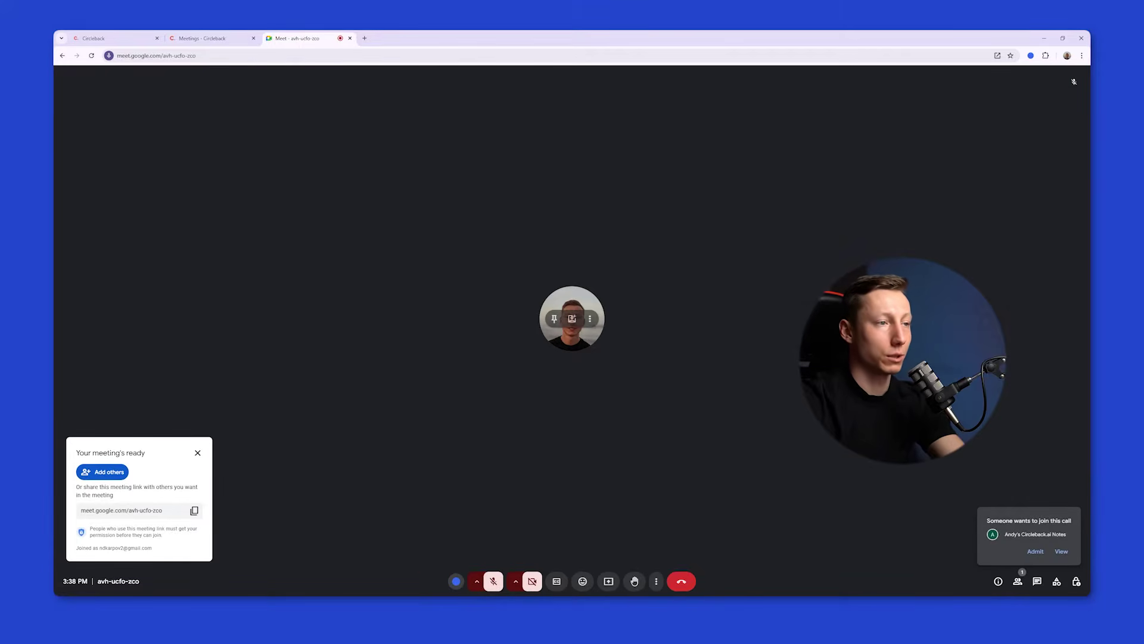
left_click(1036, 552)
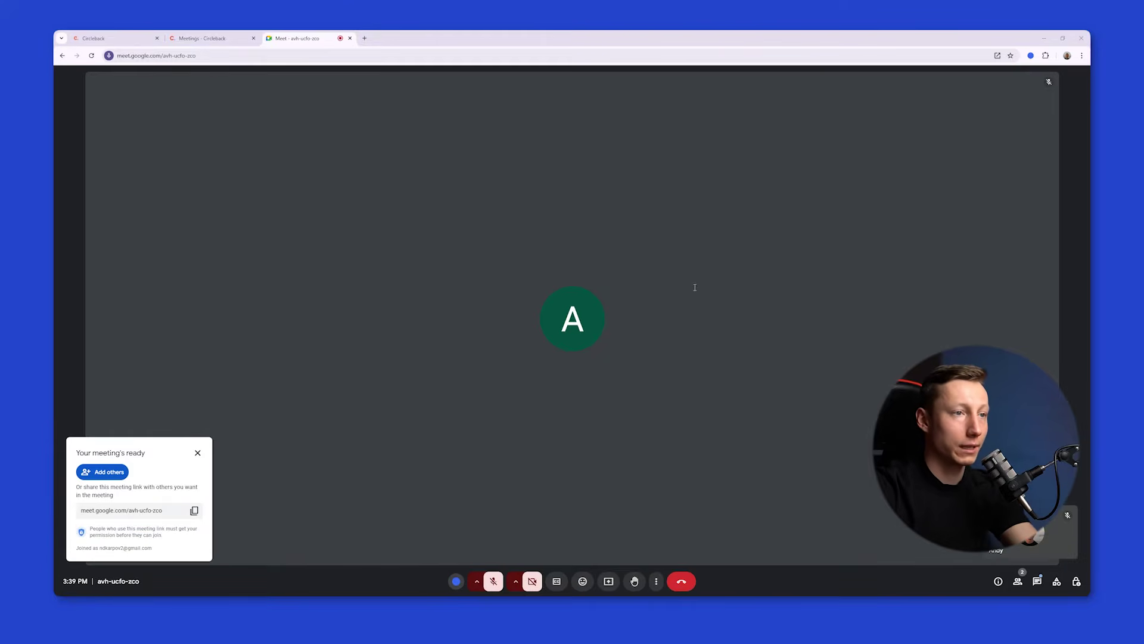
left_click(205, 38)
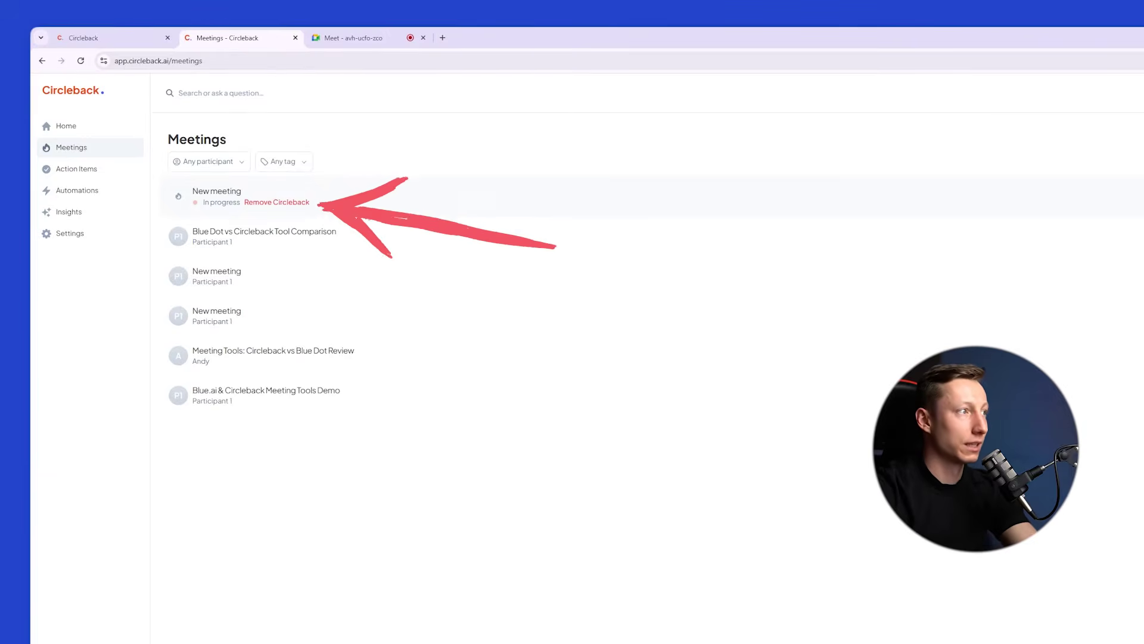
Leave the Meet call, install the free Bluedot extension and open it in a new call.
left_click(384, 32)
left_click(682, 583)
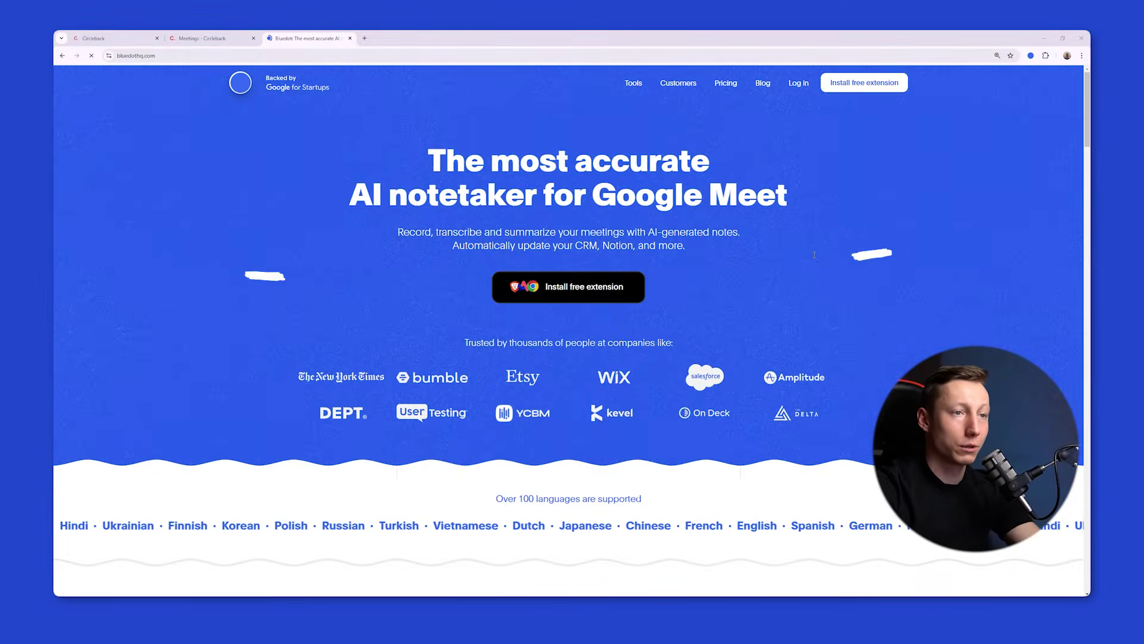
left_click(582, 289)
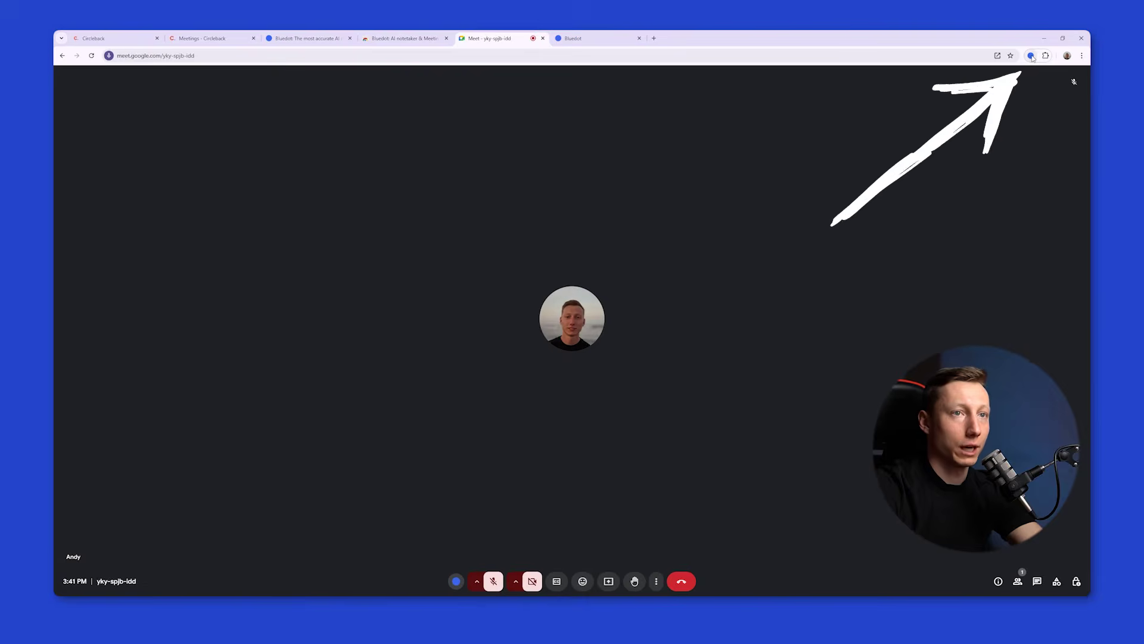
left_click(1030, 55)
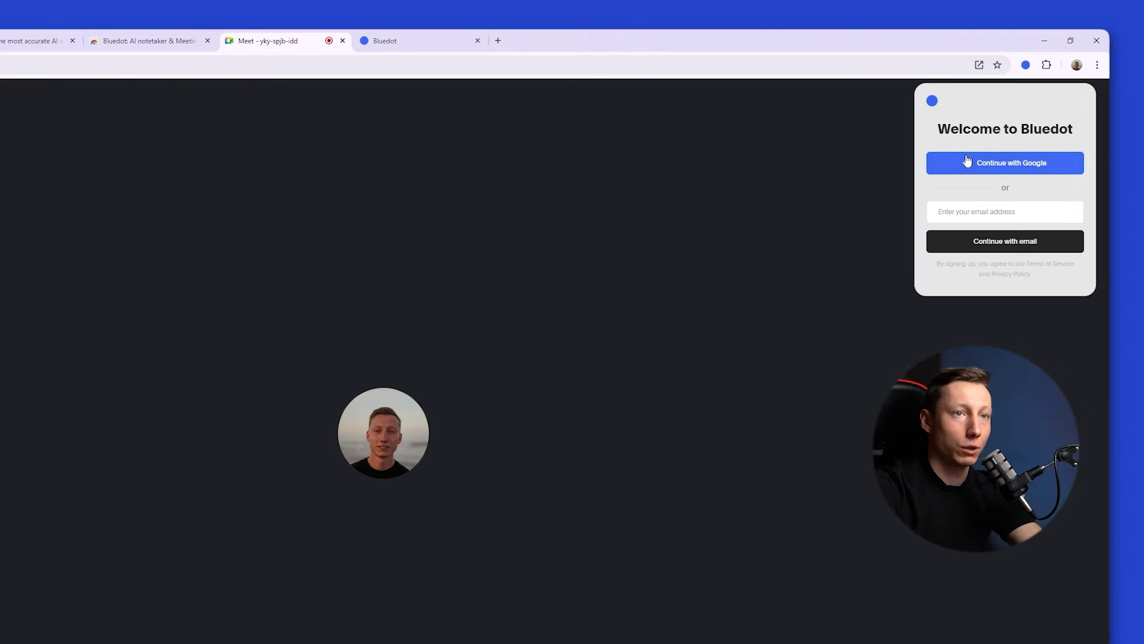
Sign in to Bluedot with Google, keeping the General notes template and checking language options.
left_click(995, 166)
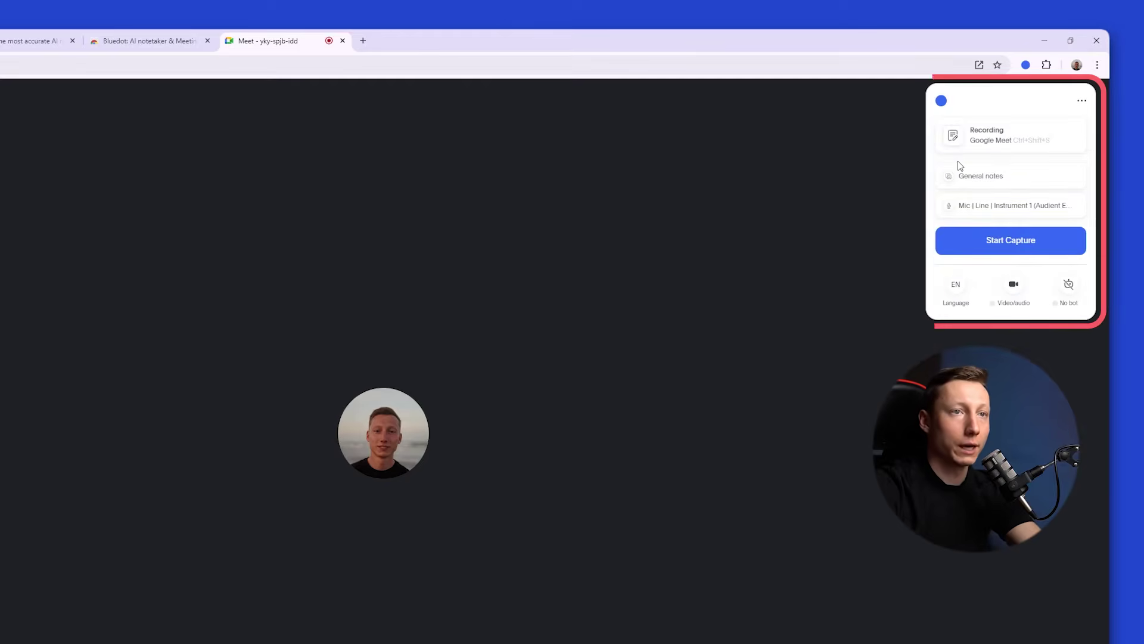
left_click(993, 180)
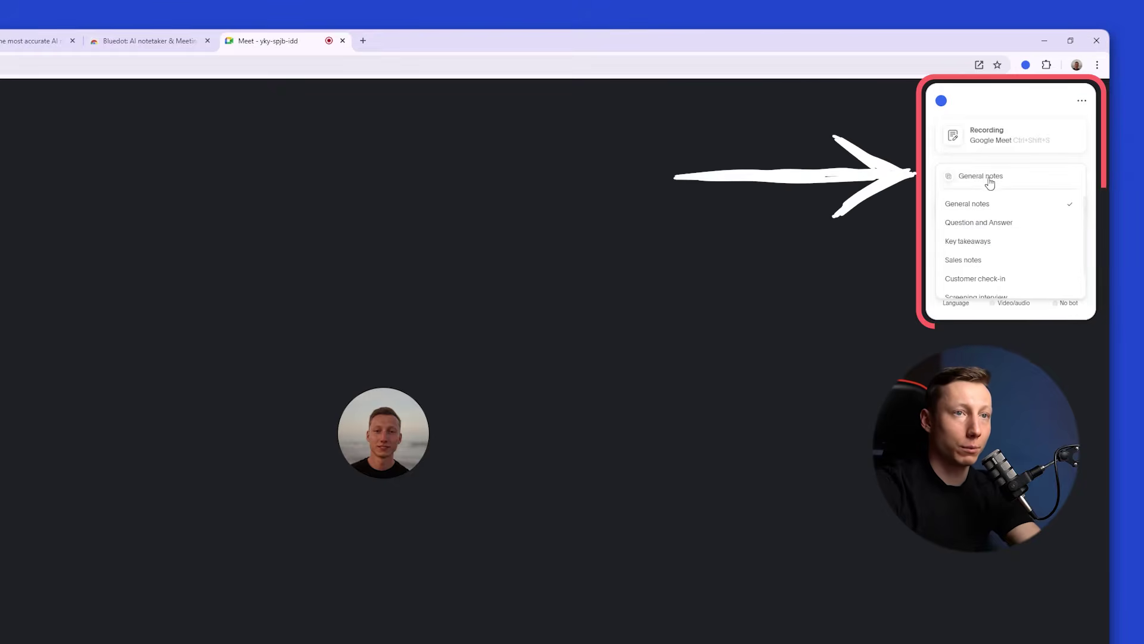
left_click(944, 160)
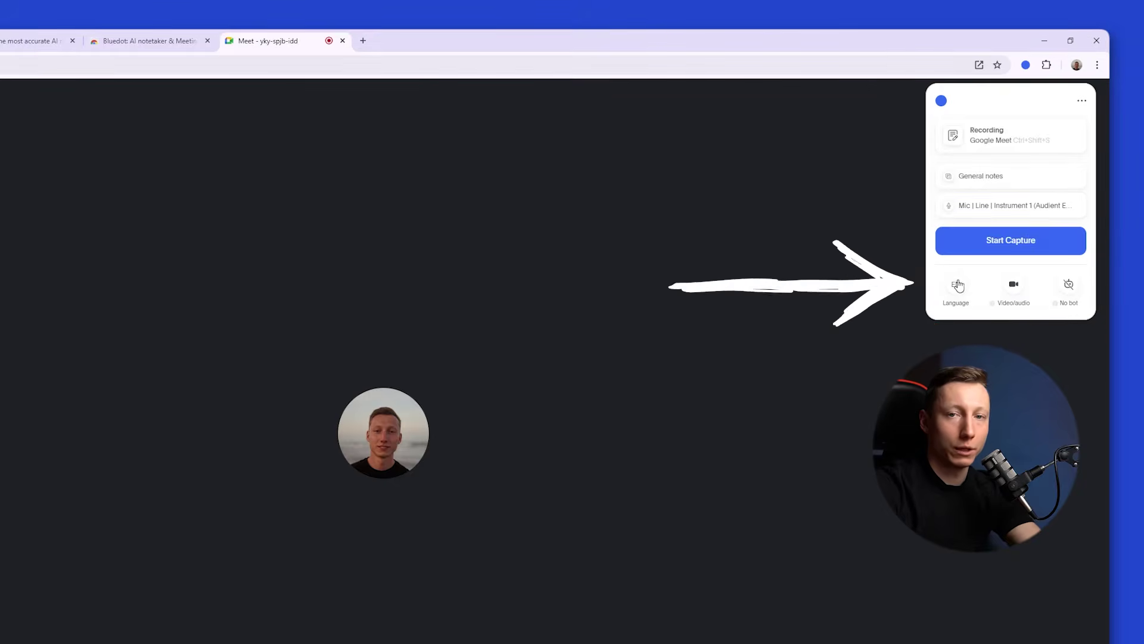
left_click(955, 284)
left_click(940, 101)
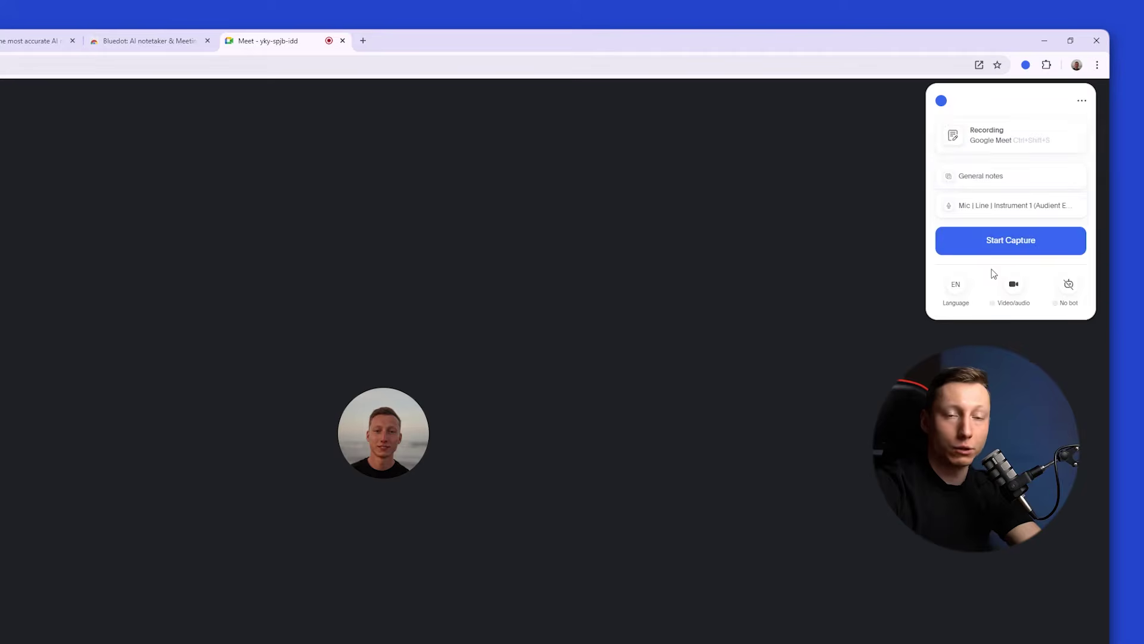
Record a short capture of the call, then stop recording and leave the call.
left_click(998, 243)
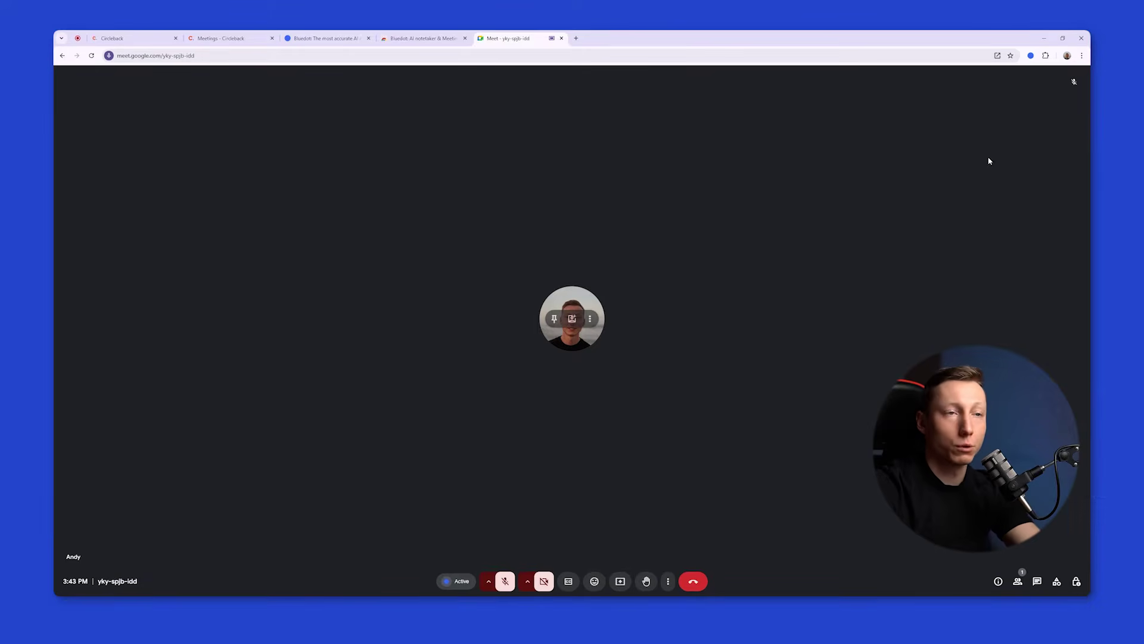
left_click(1030, 56)
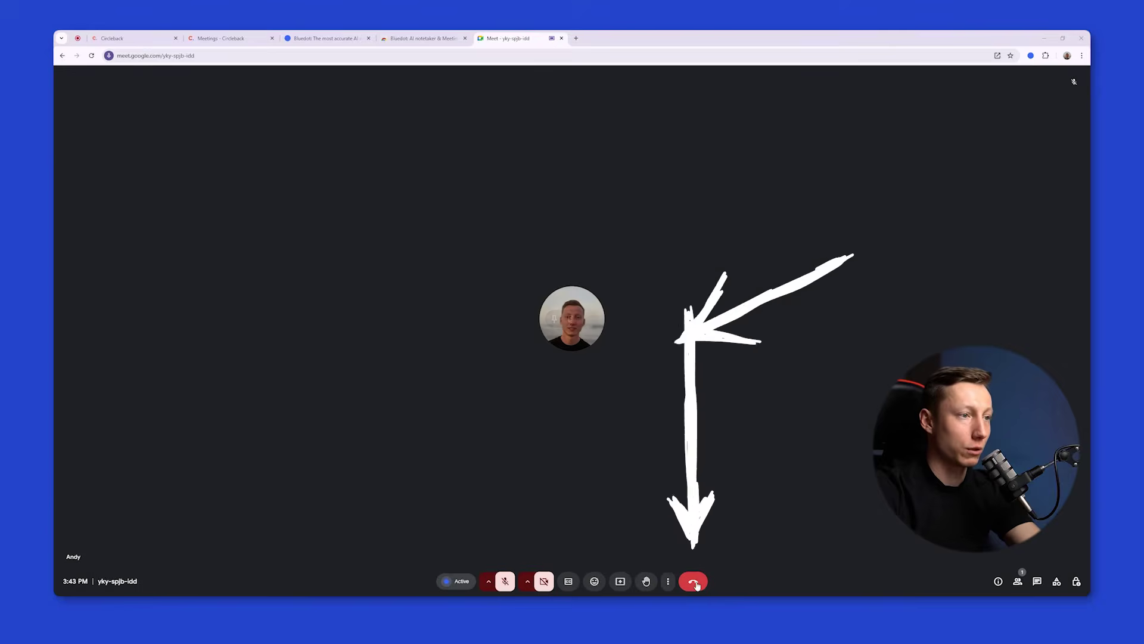
left_click(693, 581)
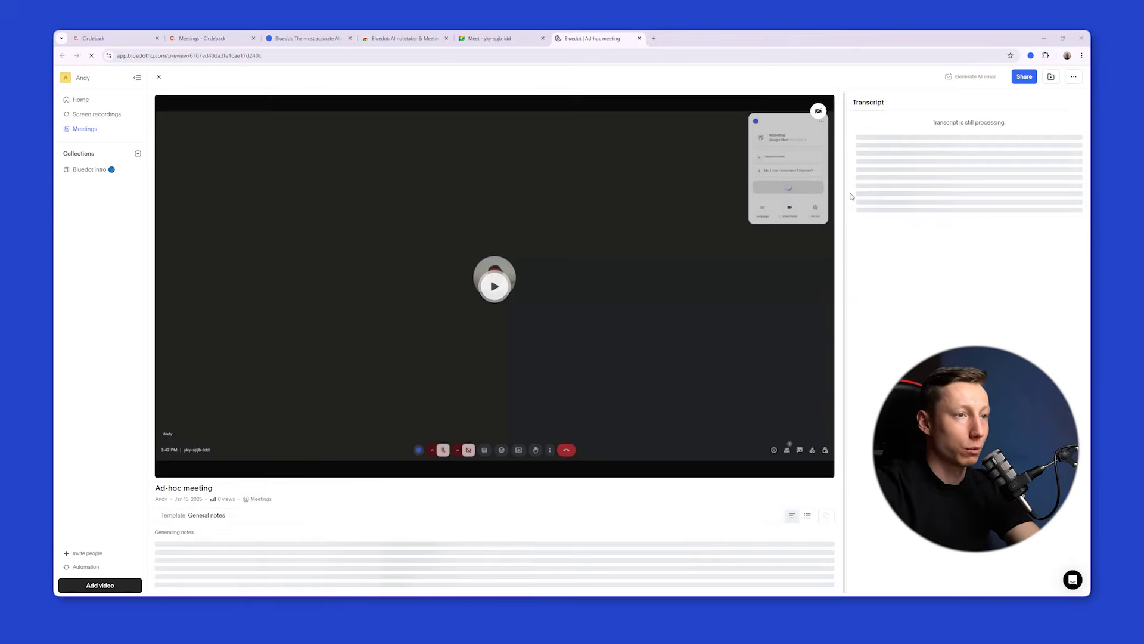
Play the beginning of the Ad-hoc meeting recording, then pause it.
left_click(495, 286)
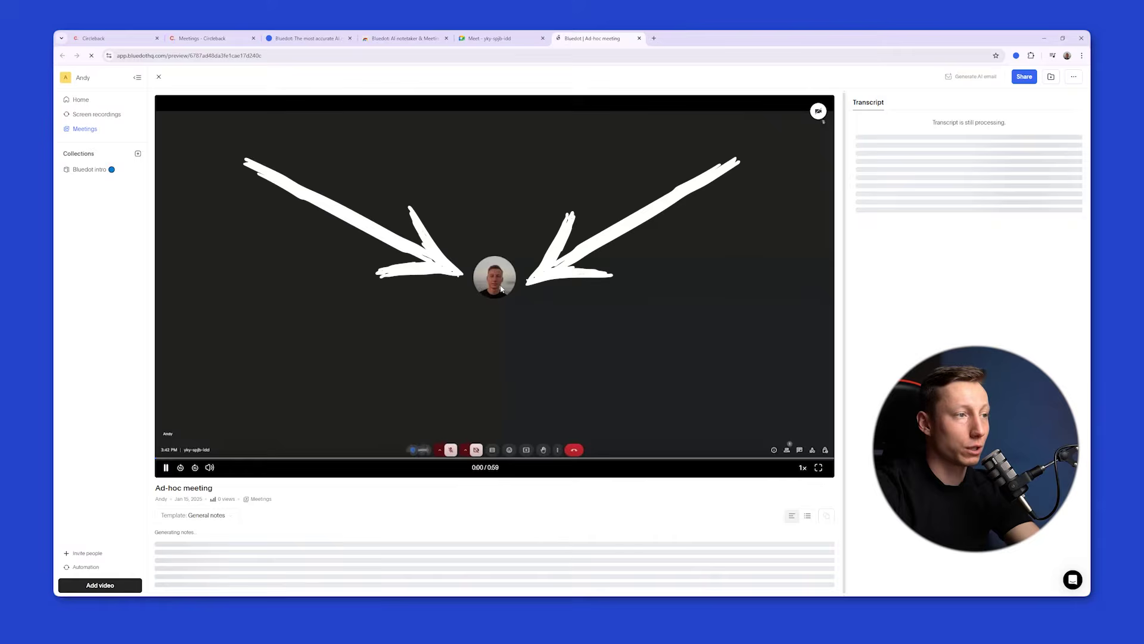
left_click(633, 153)
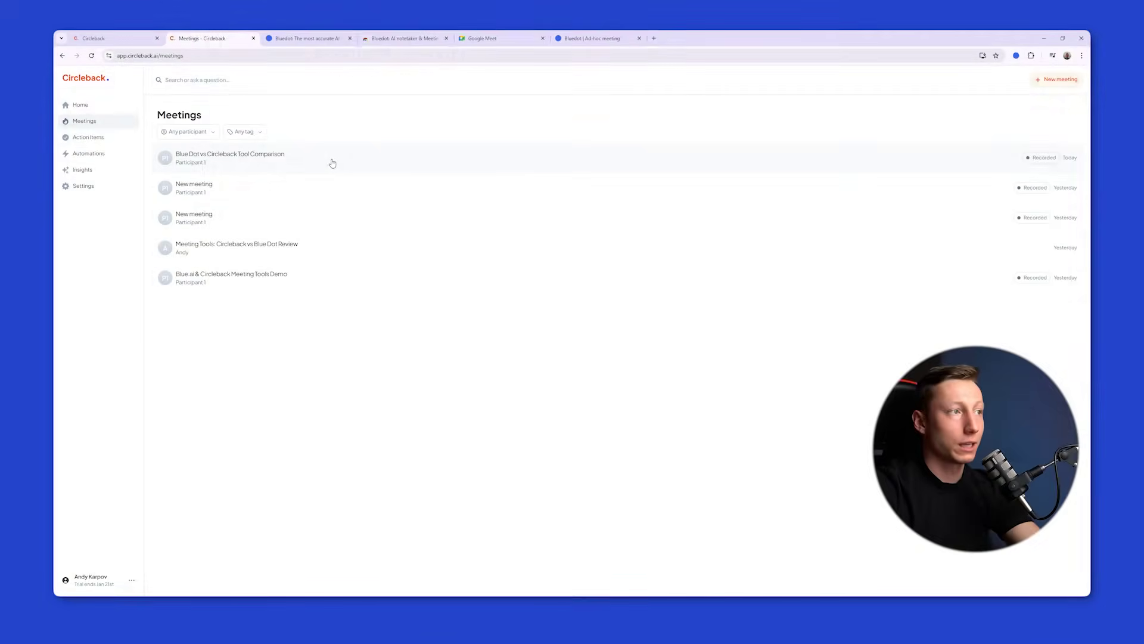
Open the Blue Dot vs Circleback Tool Comparison transcript and play the recording at the pricing discussion.
left_click(332, 164)
left_click(412, 160)
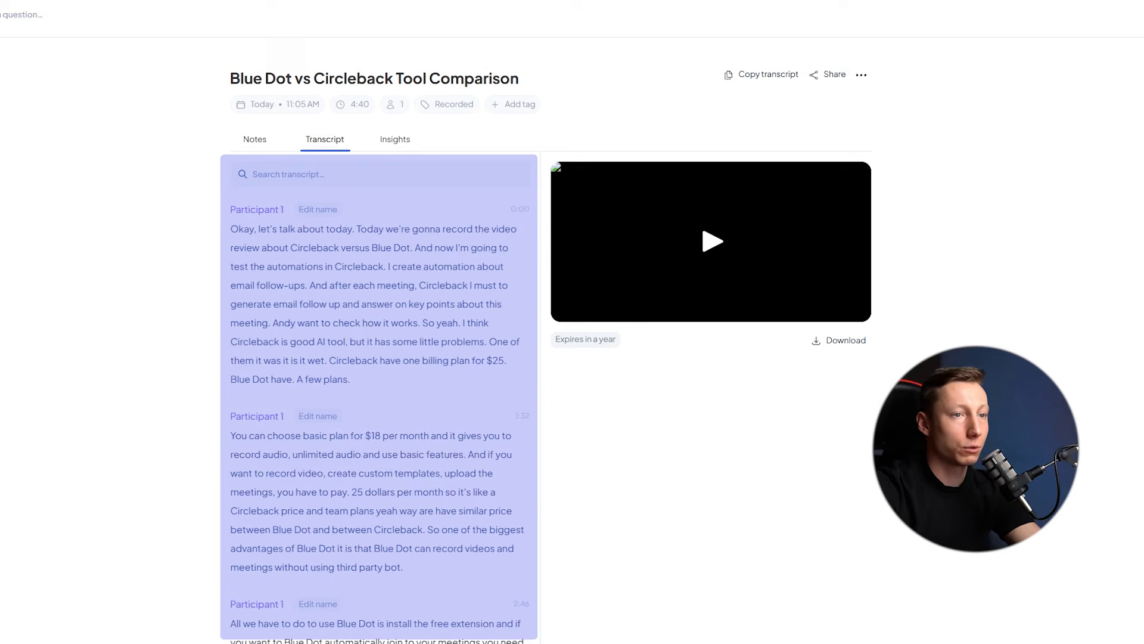
left_click(713, 242)
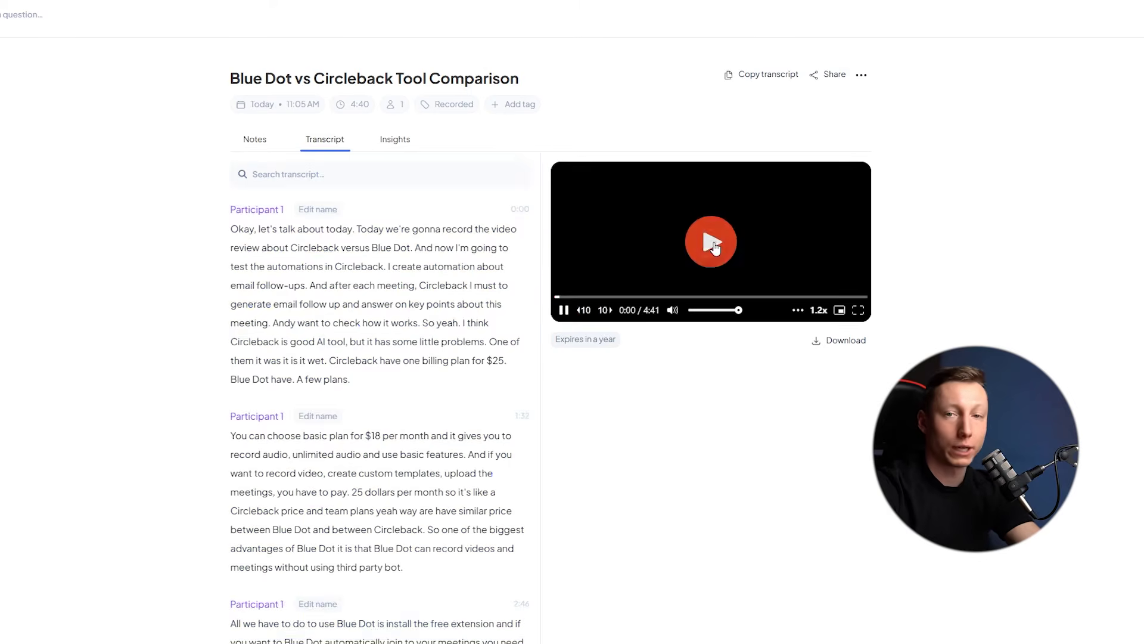
left_click(563, 310)
left_click(478, 312)
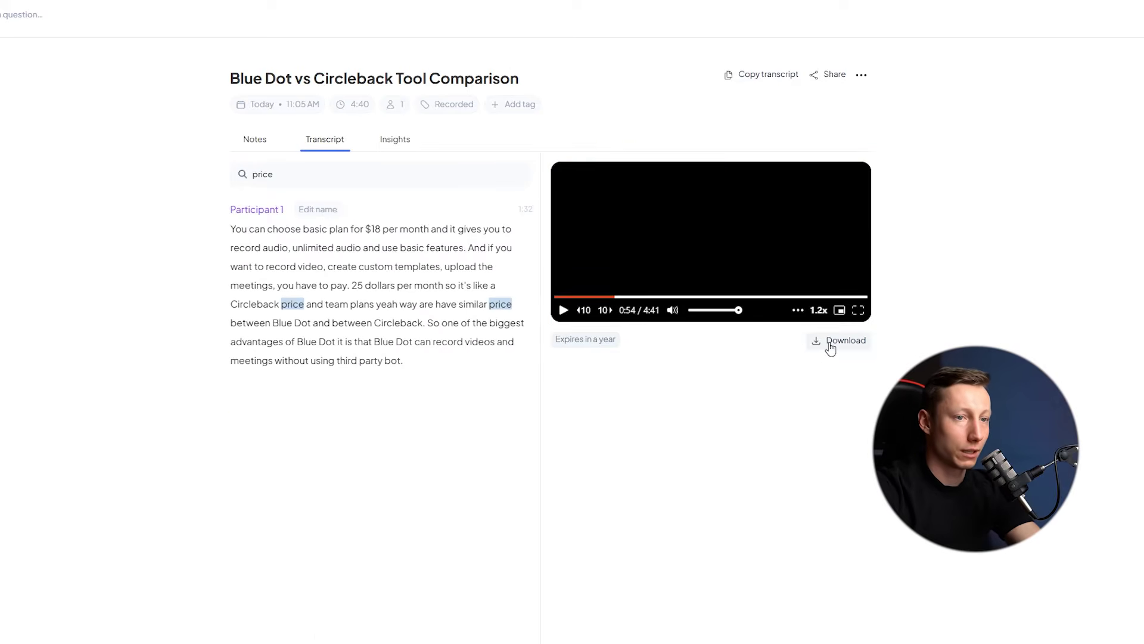
mouse_move(604, 345)
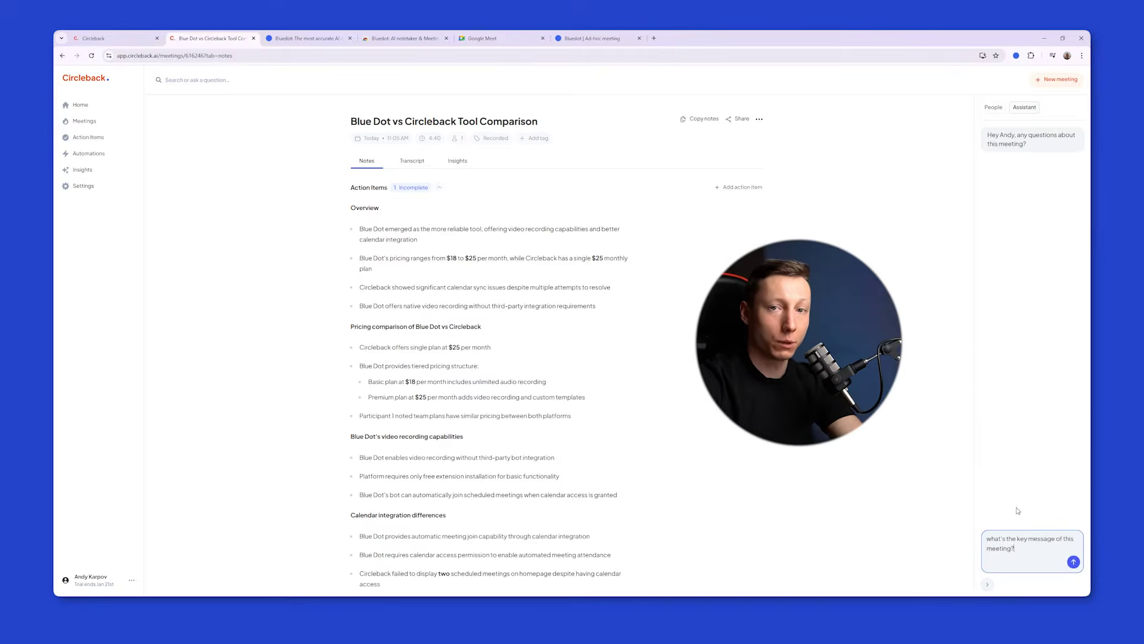
Ask the Assistant for the meeting's key message, then start an automation that generates AI insights.
key("Return")
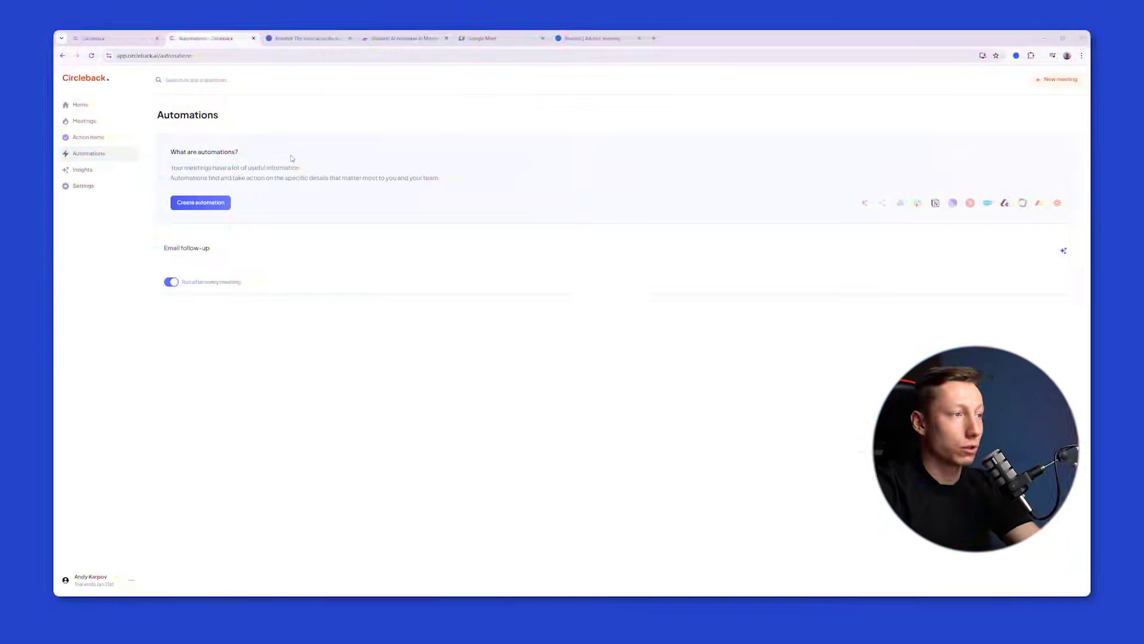
left_click(211, 206)
left_click(185, 232)
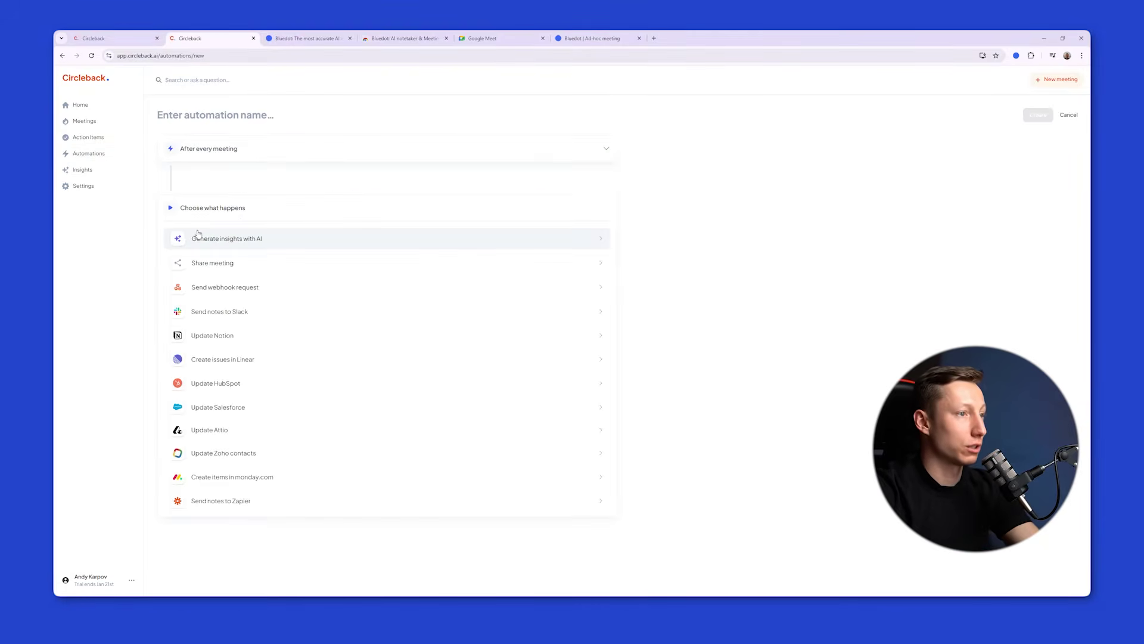
left_click(220, 239)
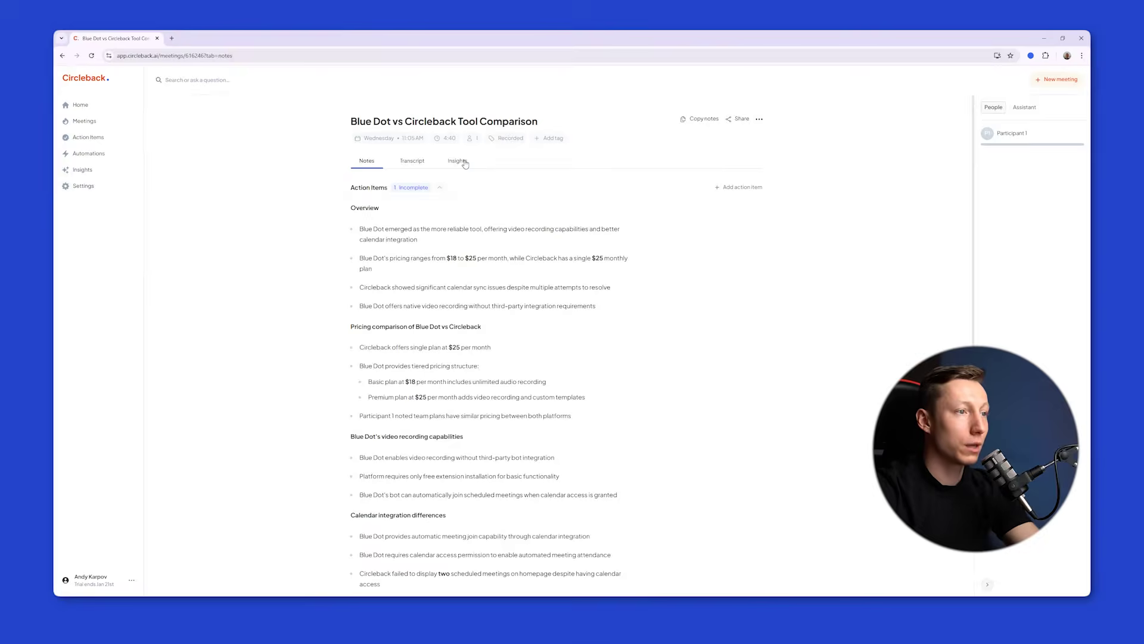
Show the meeting's Insights tab with its Follow-up email card.
left_click(465, 162)
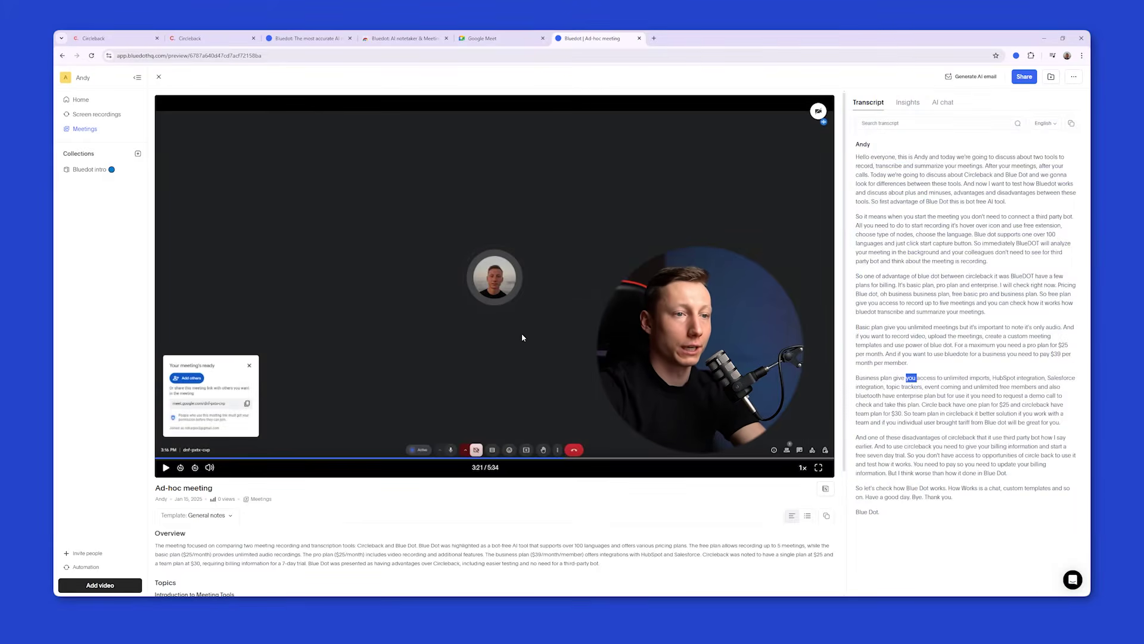
Search the Ad-hoc meeting transcript for 'pricing' and check the English language options.
left_click(904, 124)
type("pricing")
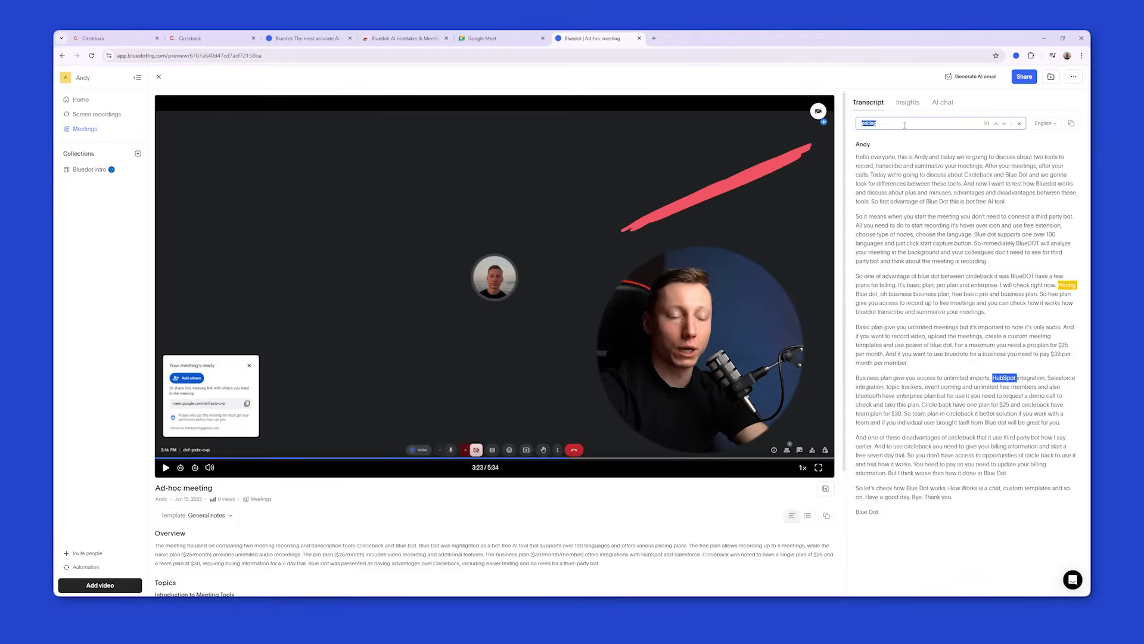
key("ctrl+a")
left_click(1045, 123)
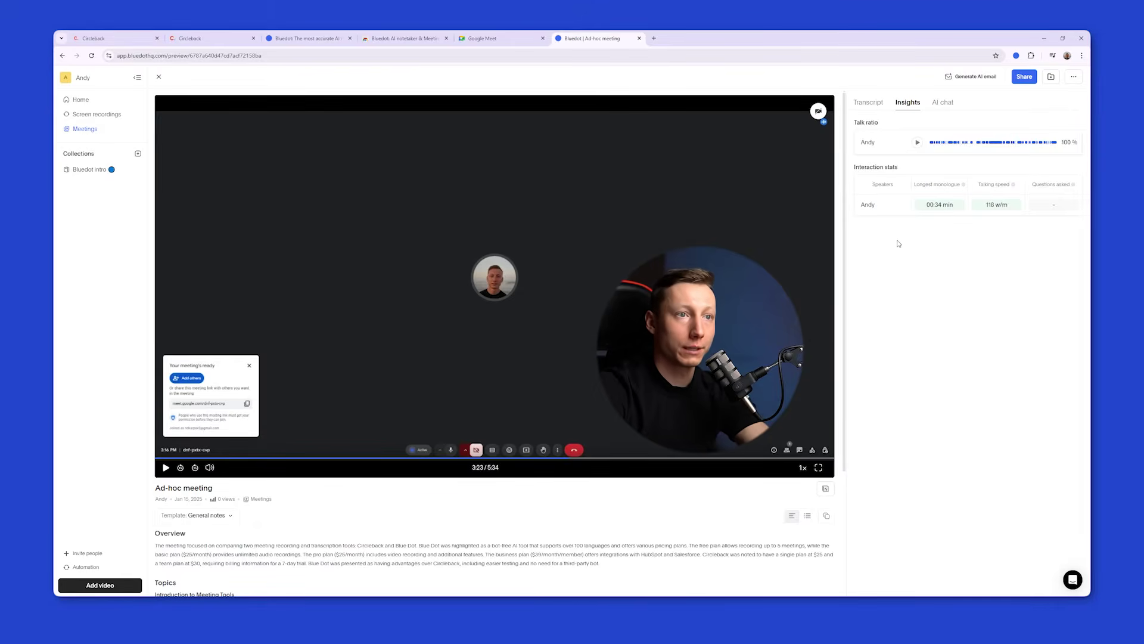
Ask Bluedot's AI chat 'what's the key message of this meeting?' and read its Circleback-vs-Bluedot answer.
double_click(873, 204)
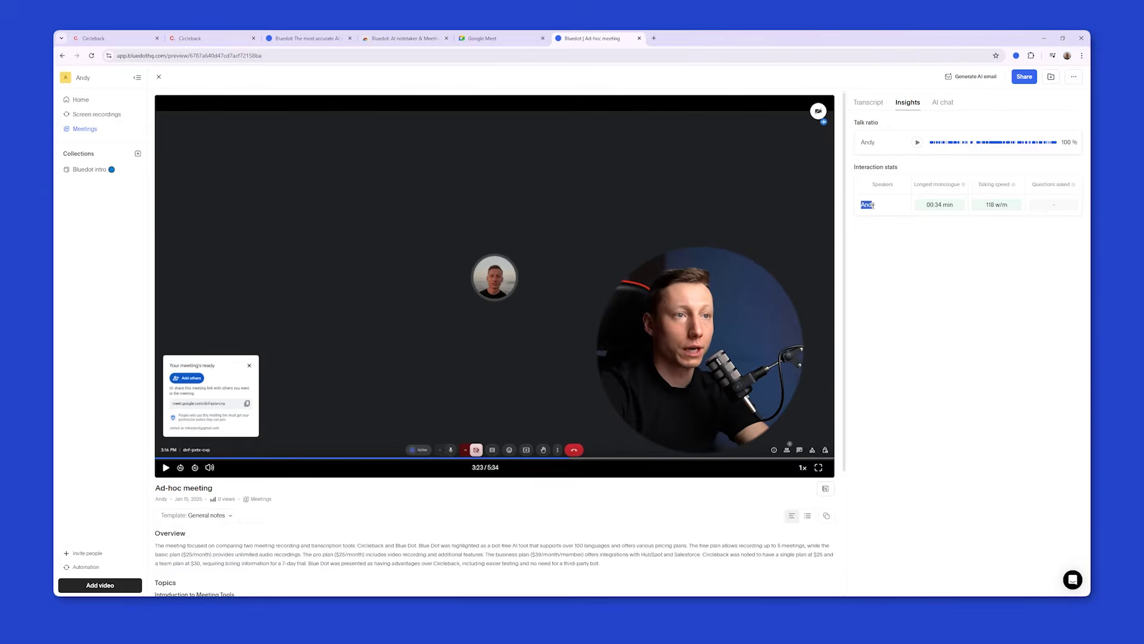
left_click(891, 209)
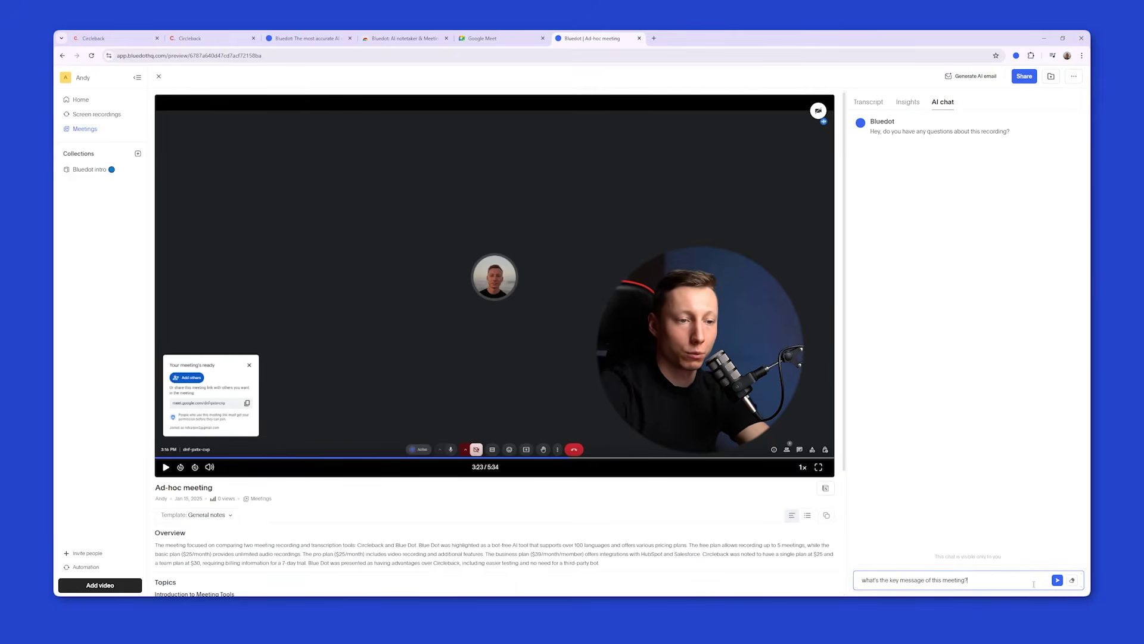
left_click(1057, 581)
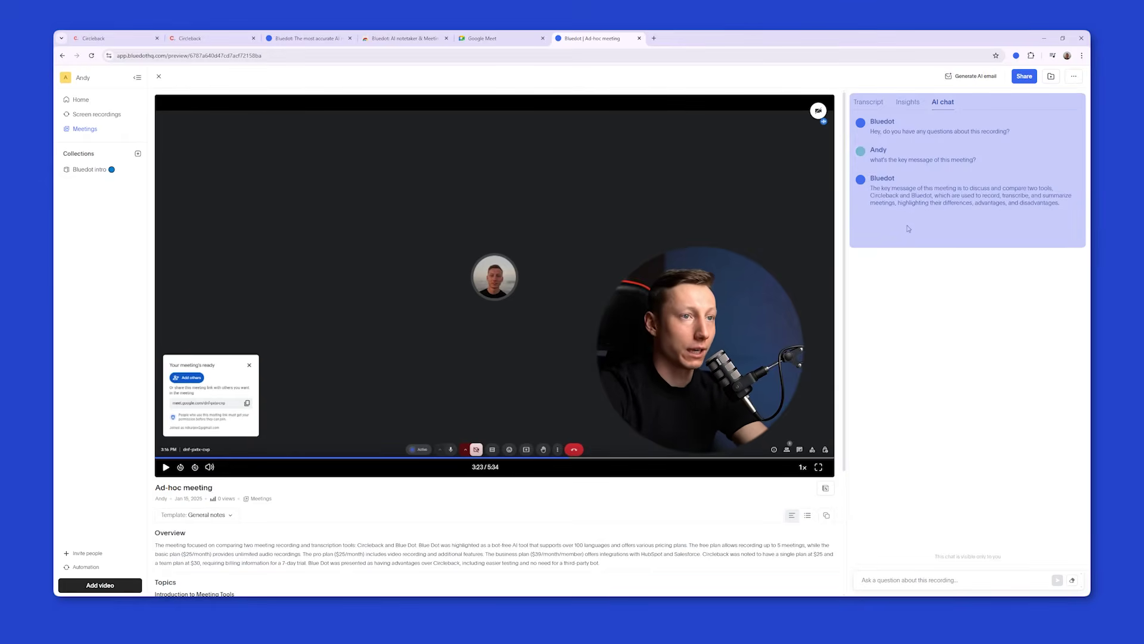
scroll(199, 375, "down", 3)
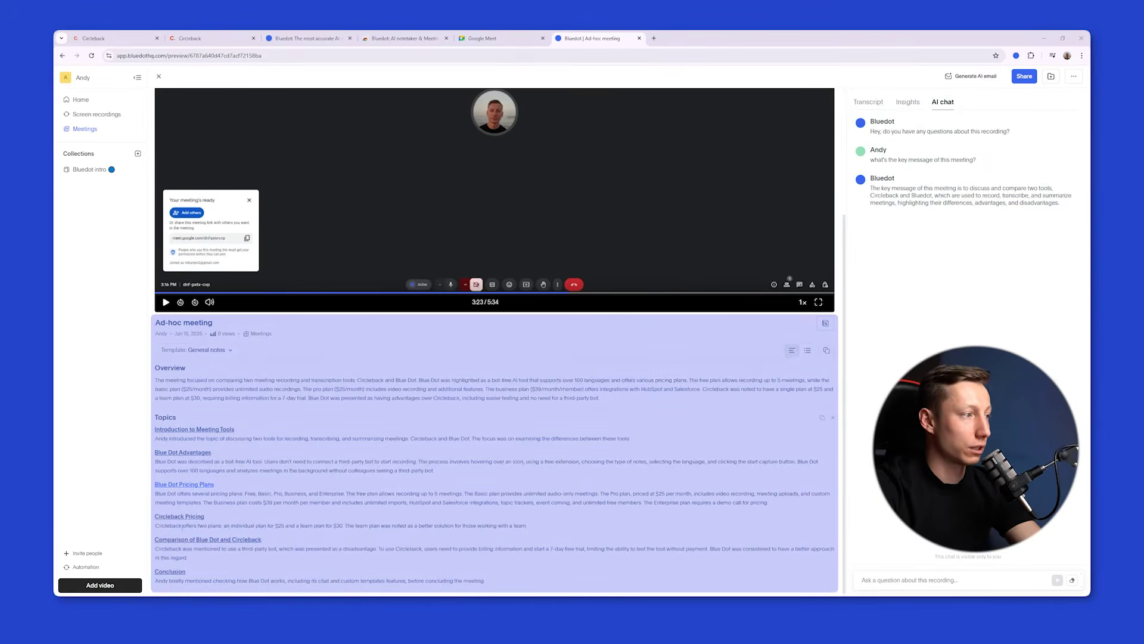
Jump playback to the Introduction to Meeting Tools topic, pause it, and bring up the note template list.
left_click(197, 430)
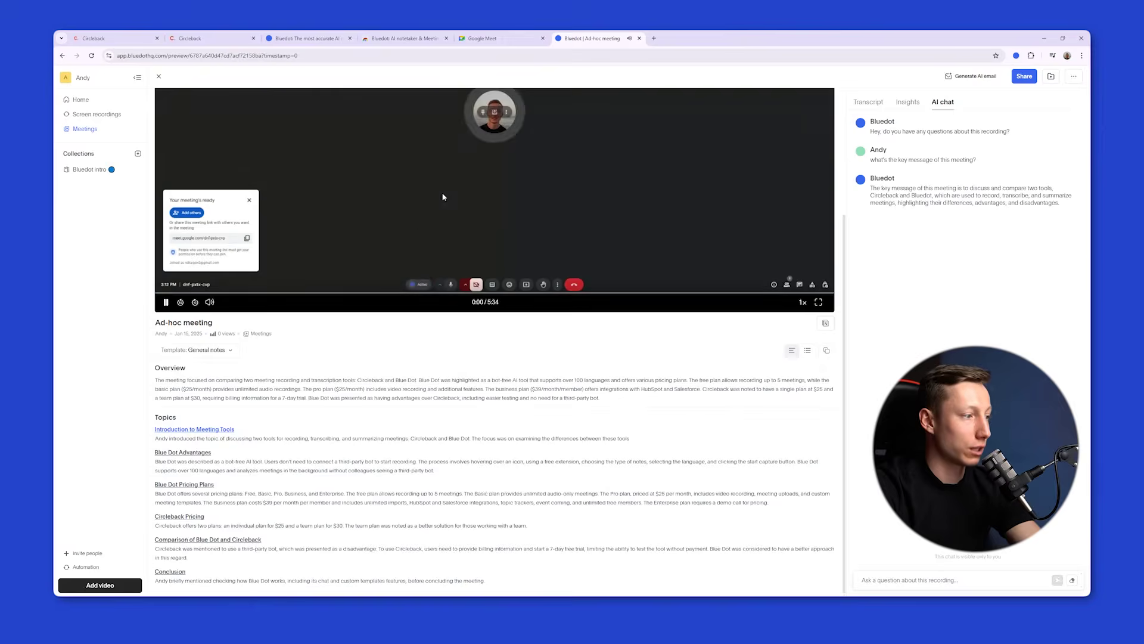
left_click(444, 352)
scroll(445, 352, "down", 3)
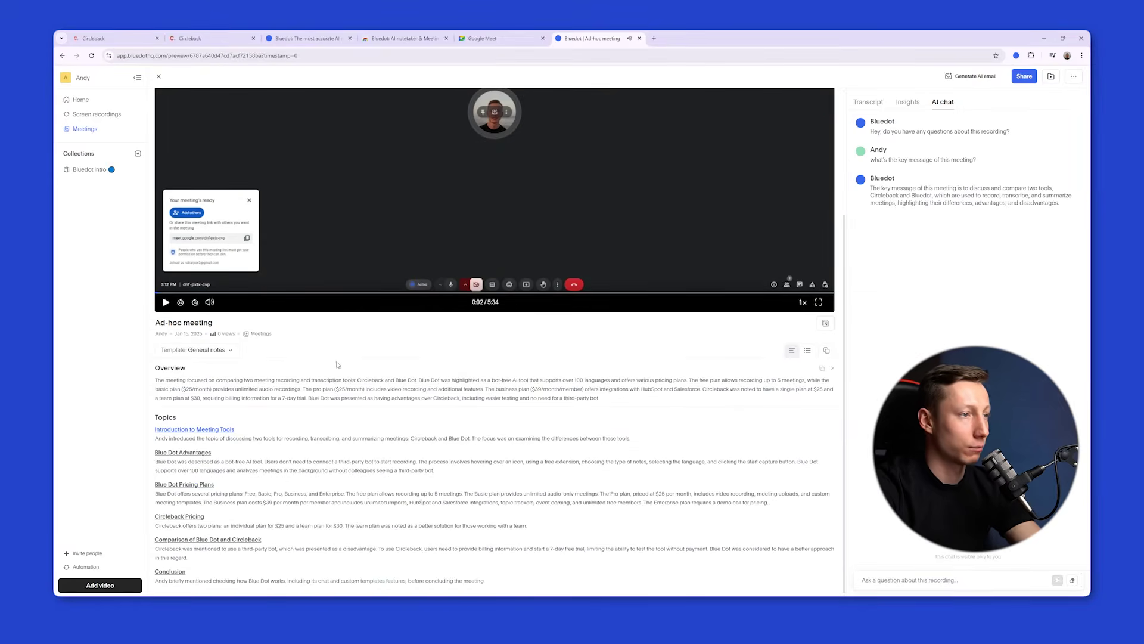
left_click(200, 350)
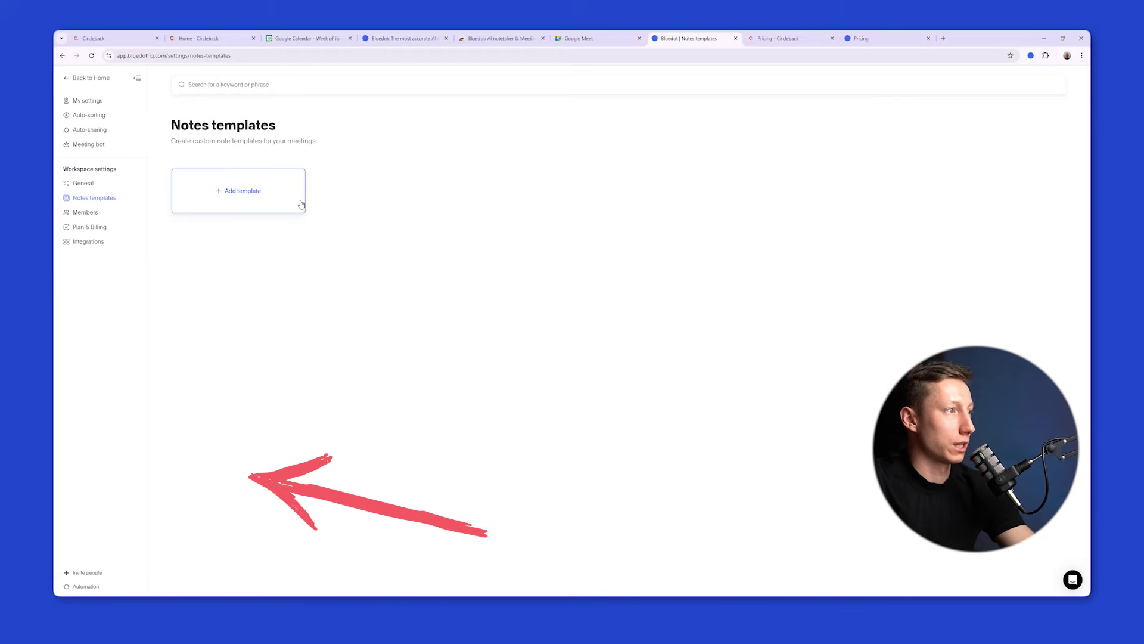
Add a new notes template using the pasted structured summary prompt and give it a name.
left_click(262, 196)
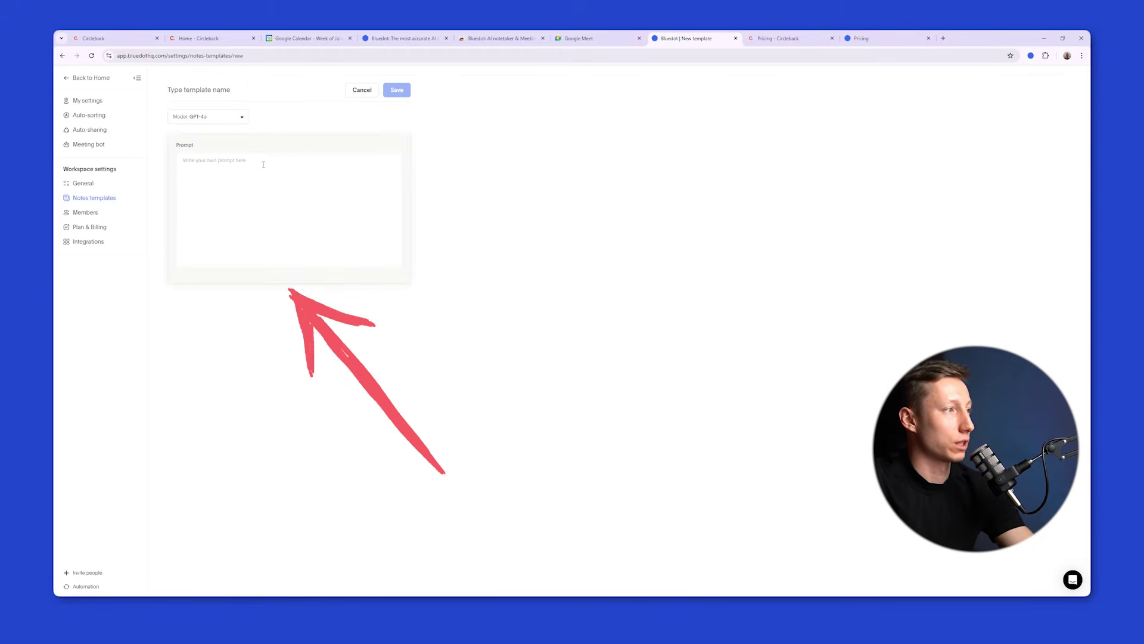
type("Structure the summary as follows:  Overview: High-level summary of the meeting, key topics, participants, and outcomes. Topics: Detailed subtopics with key points, strategies, tools, and examples discussed. Candidate Insights: Include thoughts on AI, innovation, and examples shared, plus their starting availability. Additional Notes: Any other relevant details or observations Keep the summary clear and well-organized with headings.")
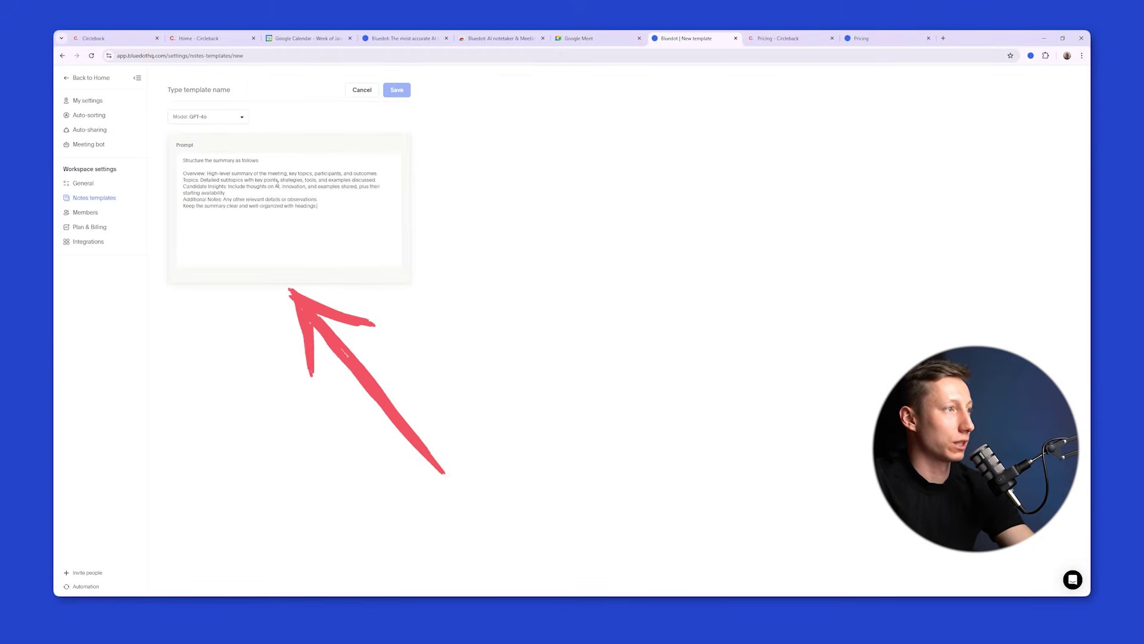
left_click(254, 90)
type("Int")
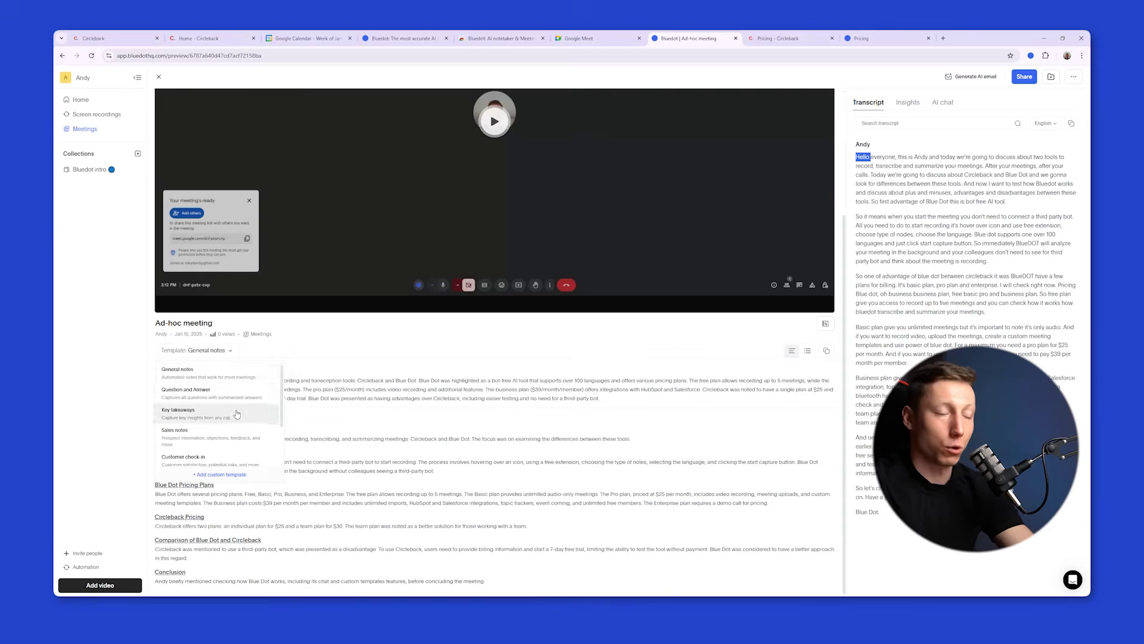
Regenerate the meeting notes with the 'test' template, then return to the template list.
scroll(237, 414, "down", 3)
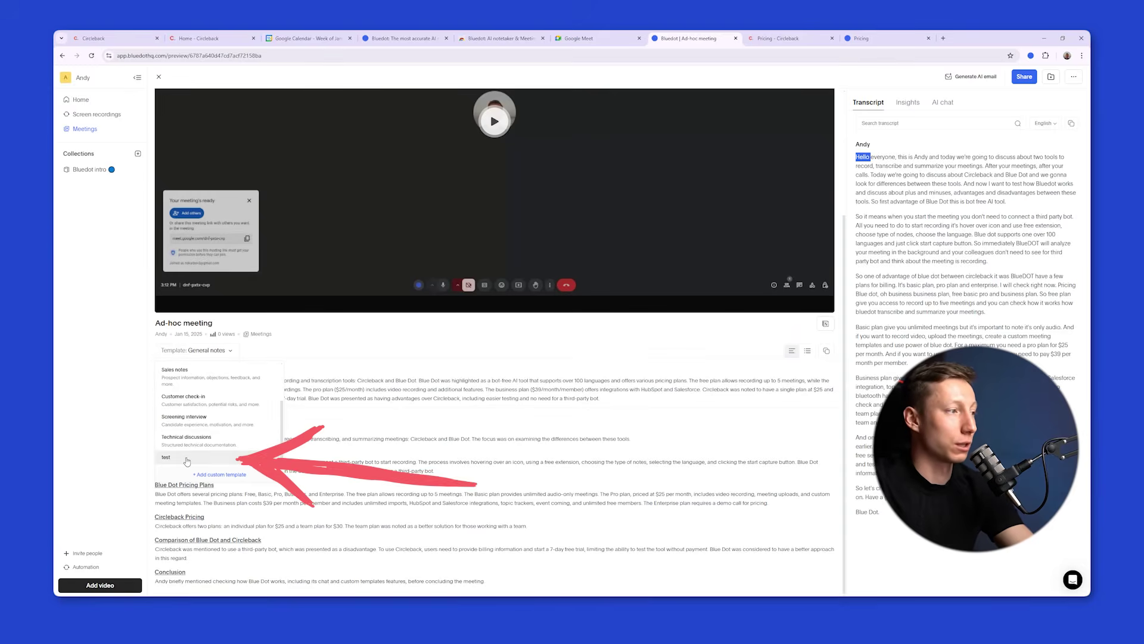
left_click(189, 461)
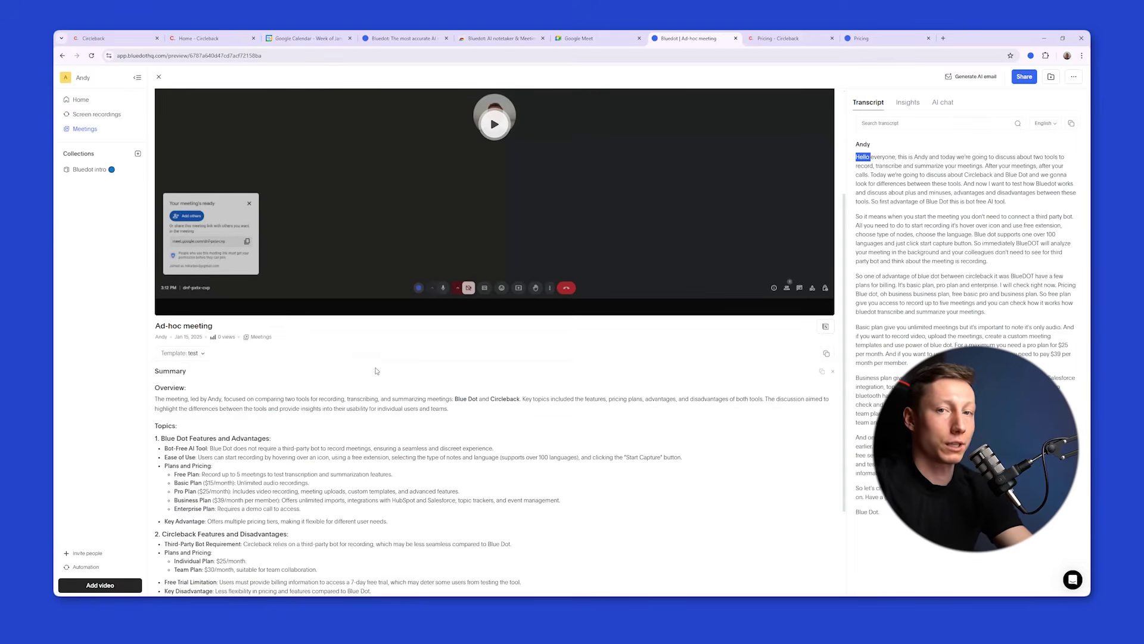
left_click(182, 353)
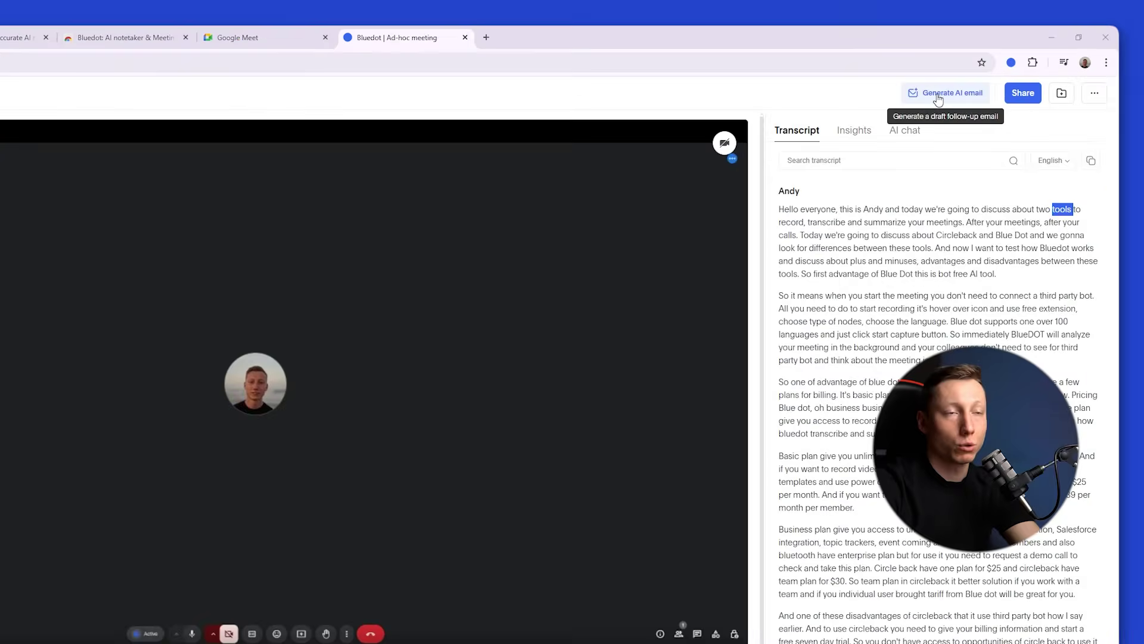
Generate the AI follow-up email as an 'Ad-hoc meeting follow up' Gmail draft, then close it.
left_click(939, 97)
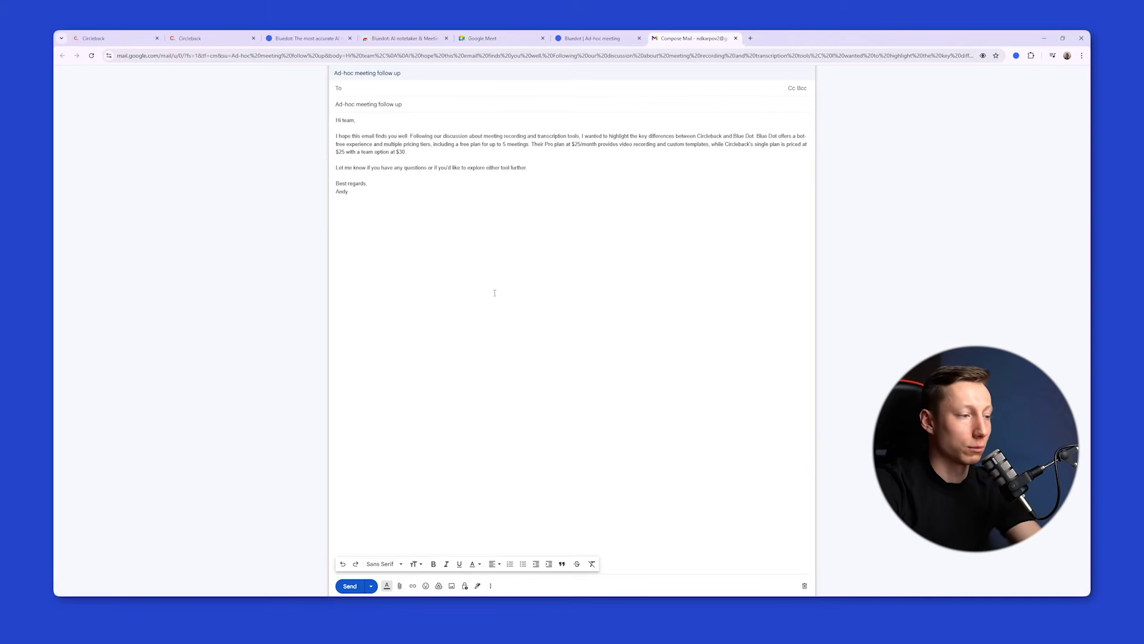
middle_click(713, 40)
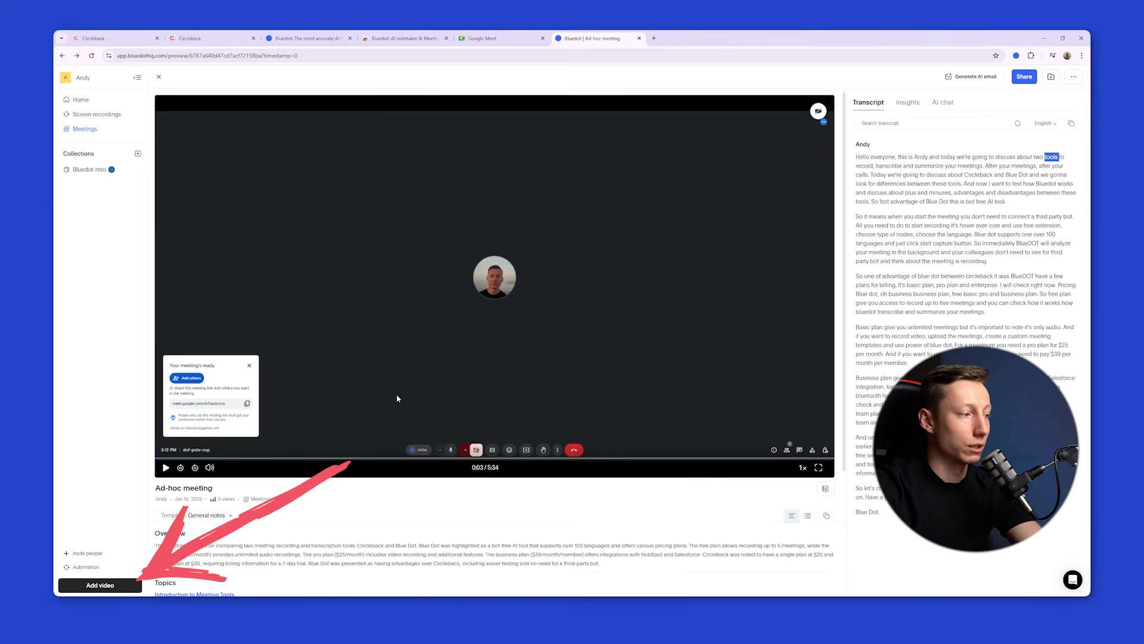
Choose Upload a meeting from Bluedot's Add video options.
left_click(101, 585)
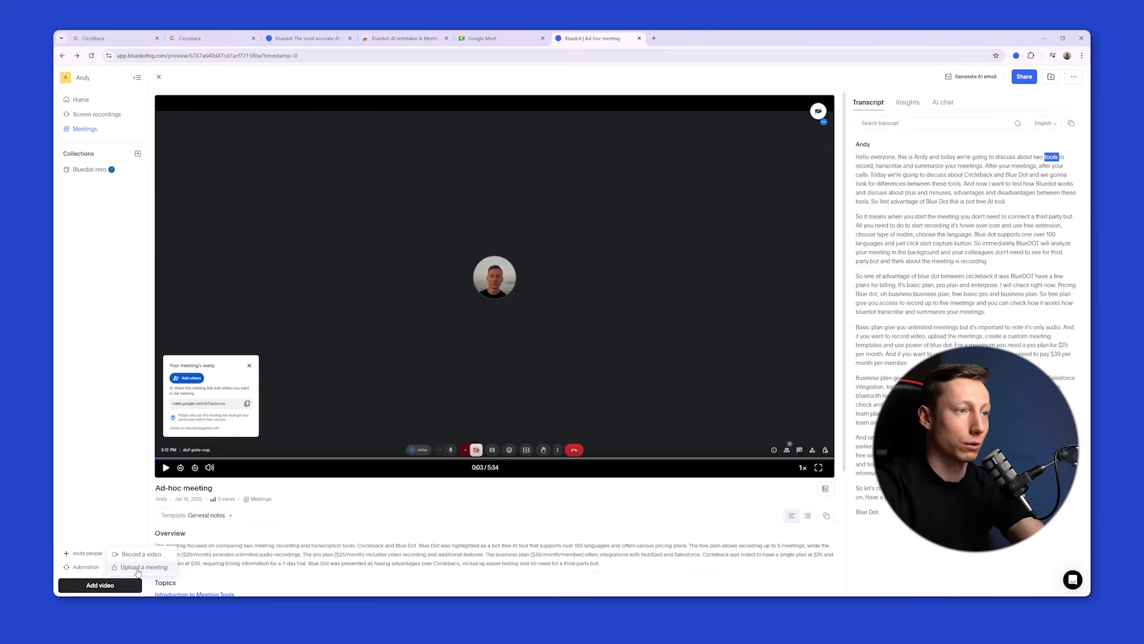
left_click(134, 567)
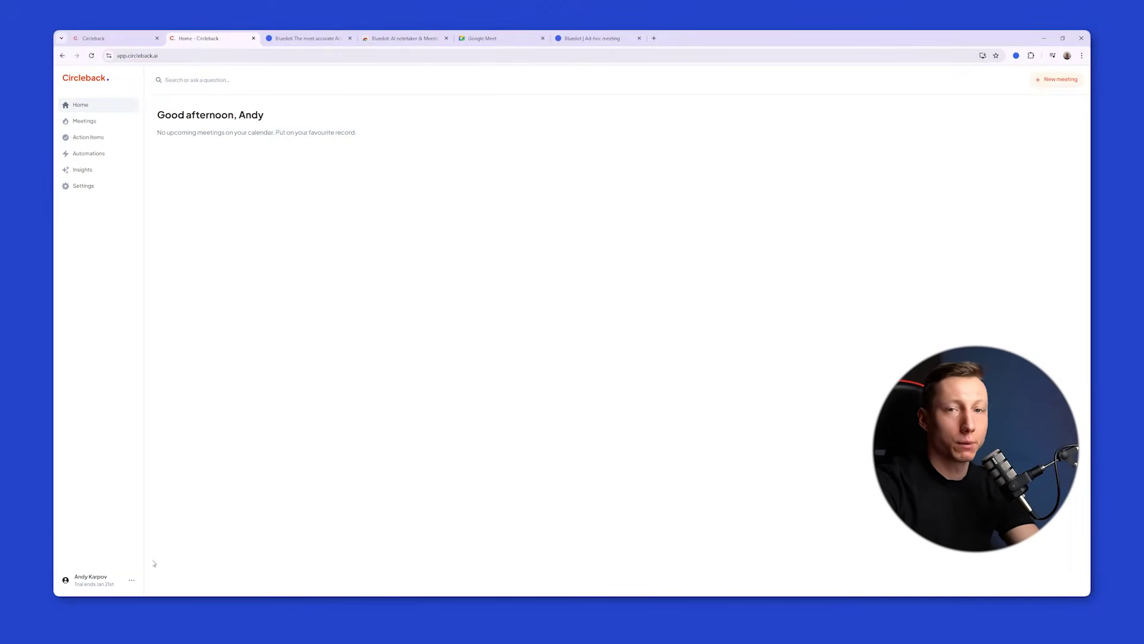
left_click(131, 580)
left_click(334, 467)
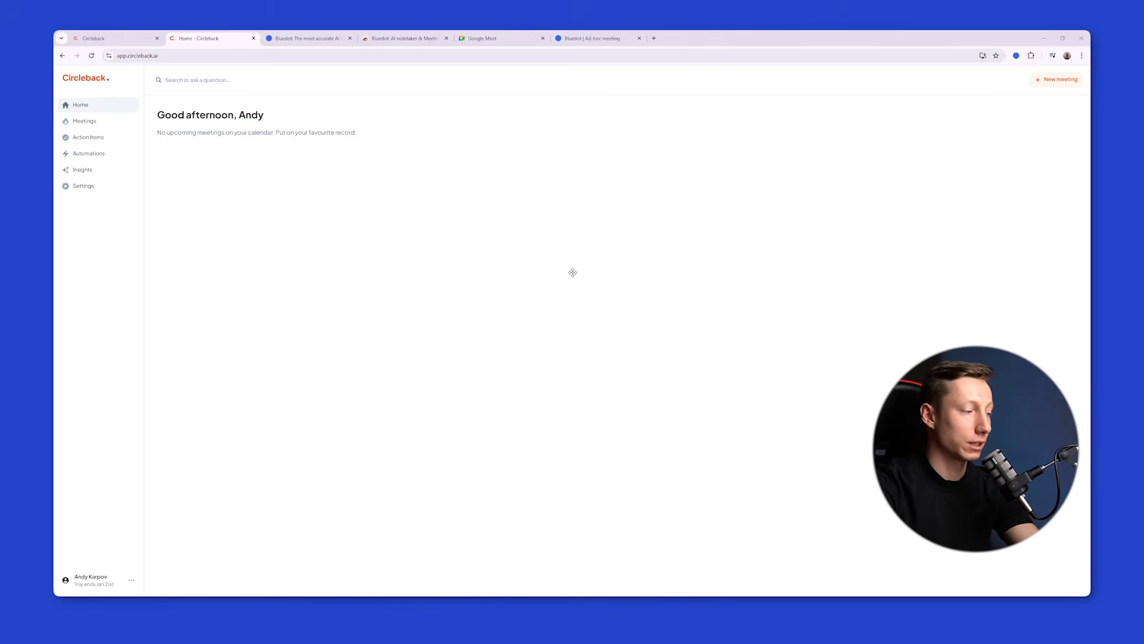
left_click(105, 580)
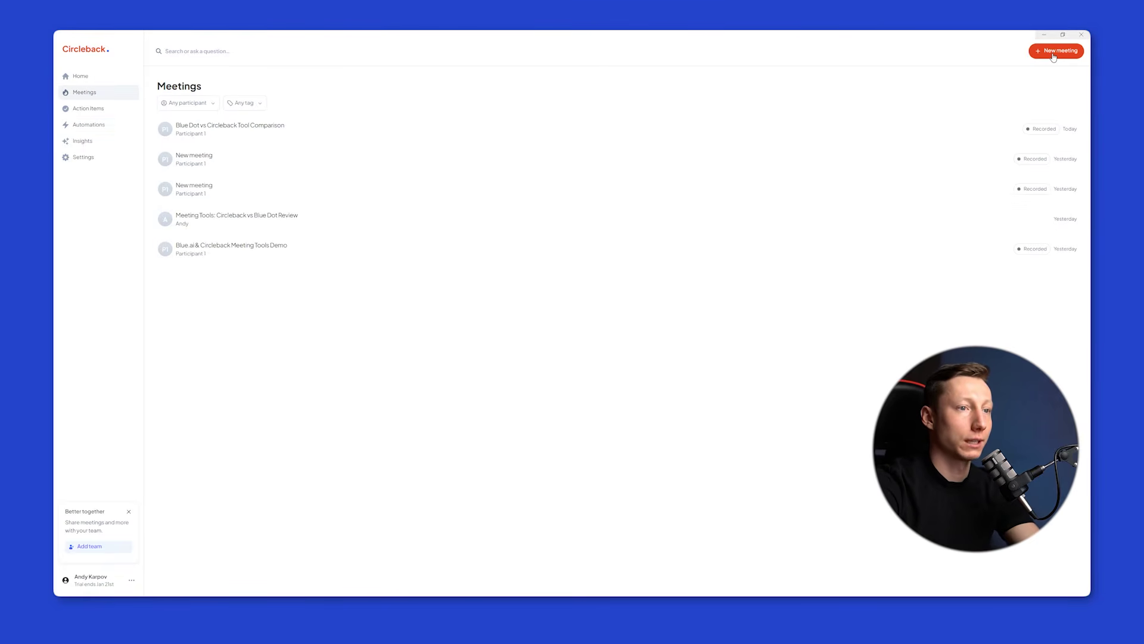
Set up a new Circleback recording that captures the Chrome window with computer audio.
left_click(1053, 54)
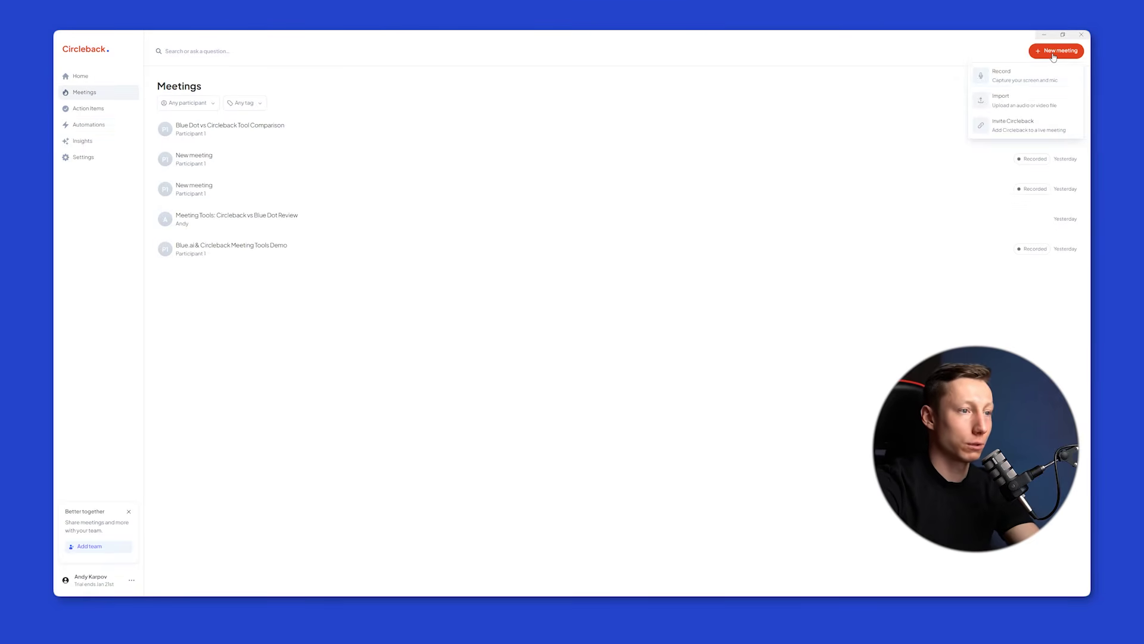
left_click(1005, 75)
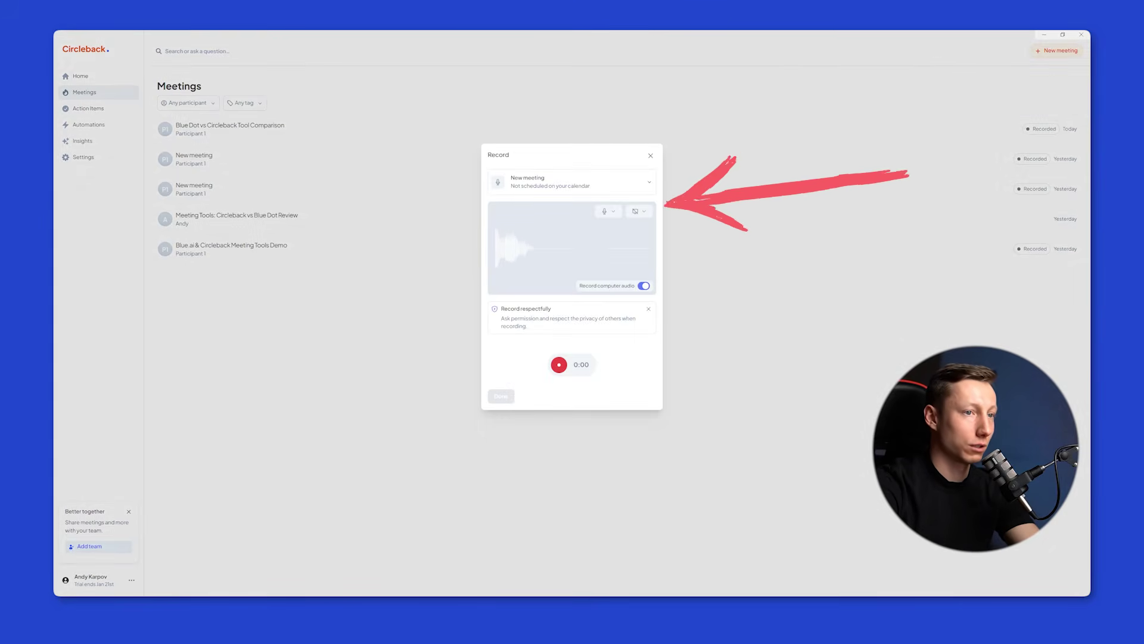
left_click(639, 211)
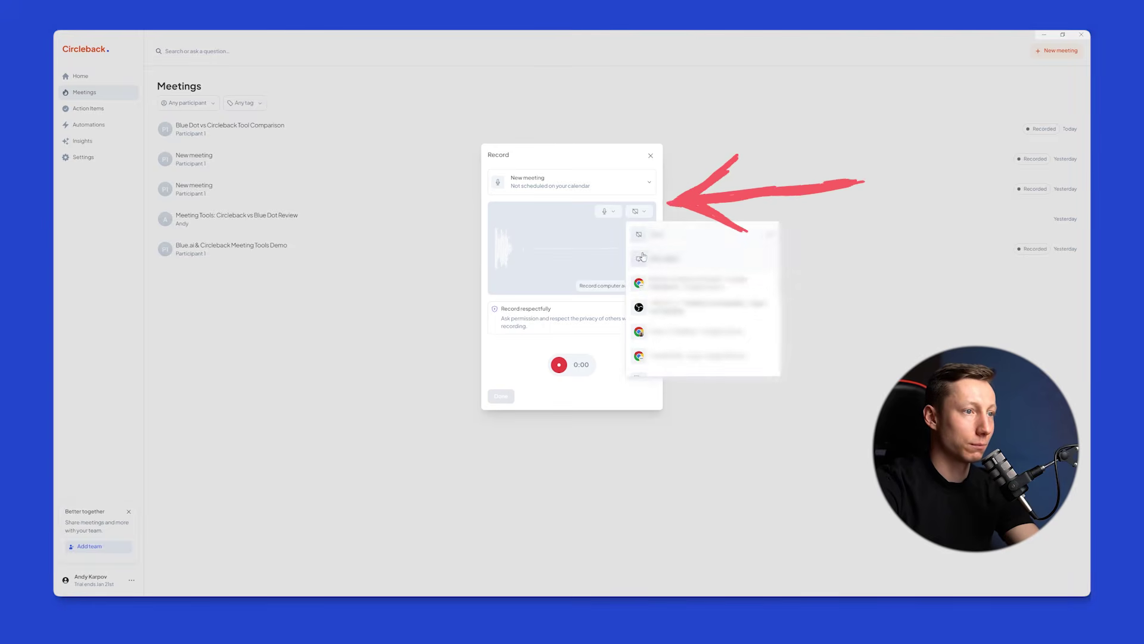
left_click(639, 331)
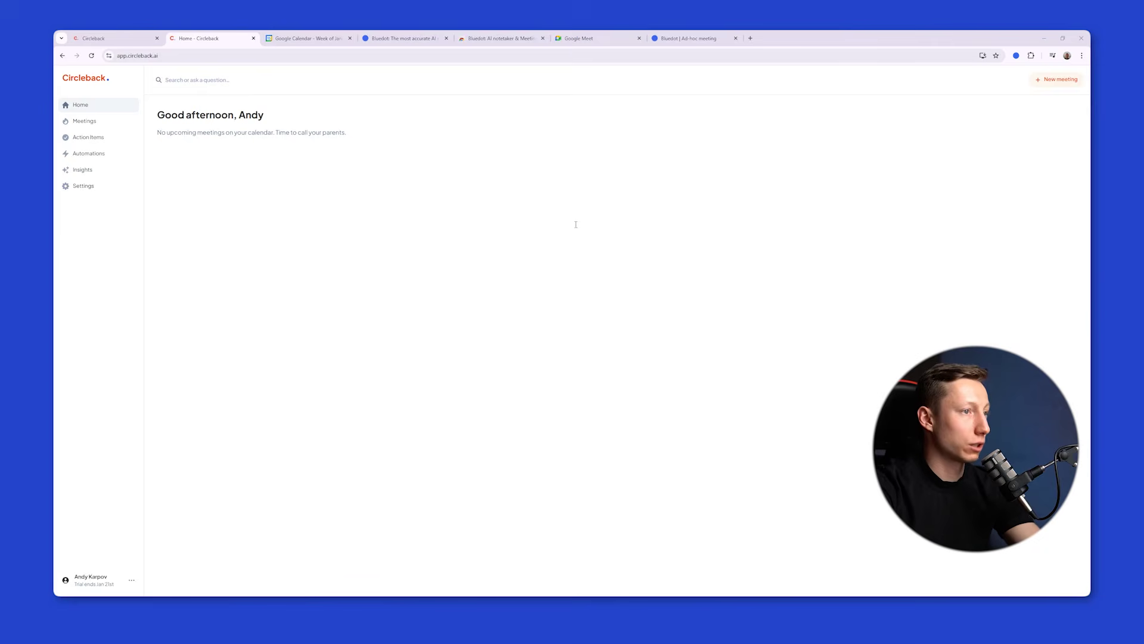
left_click(305, 39)
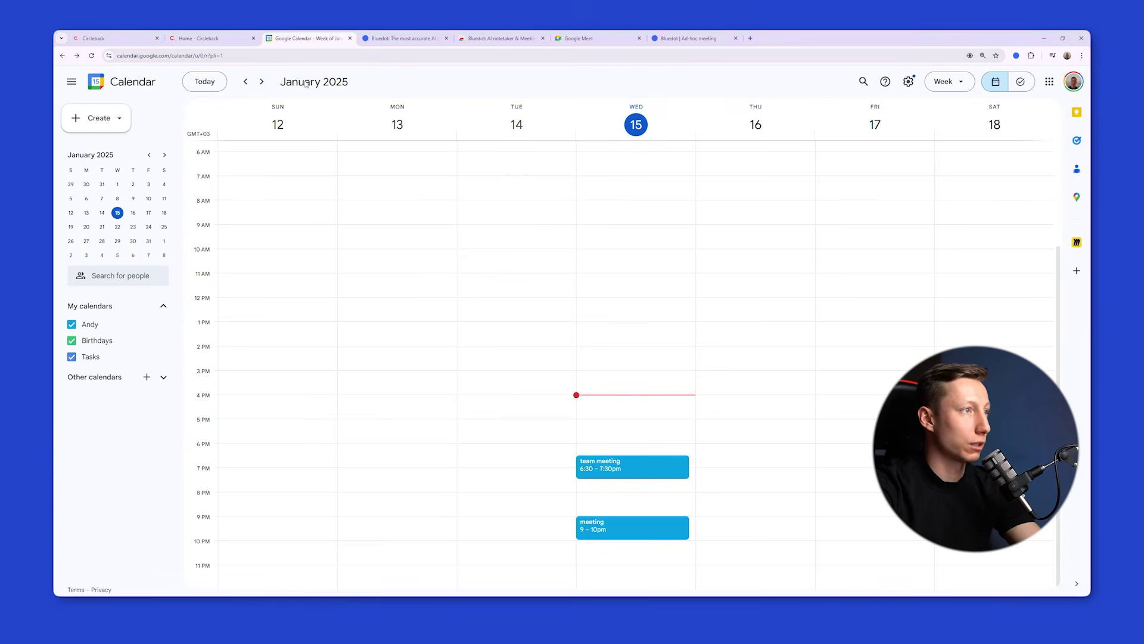
left_click(212, 38)
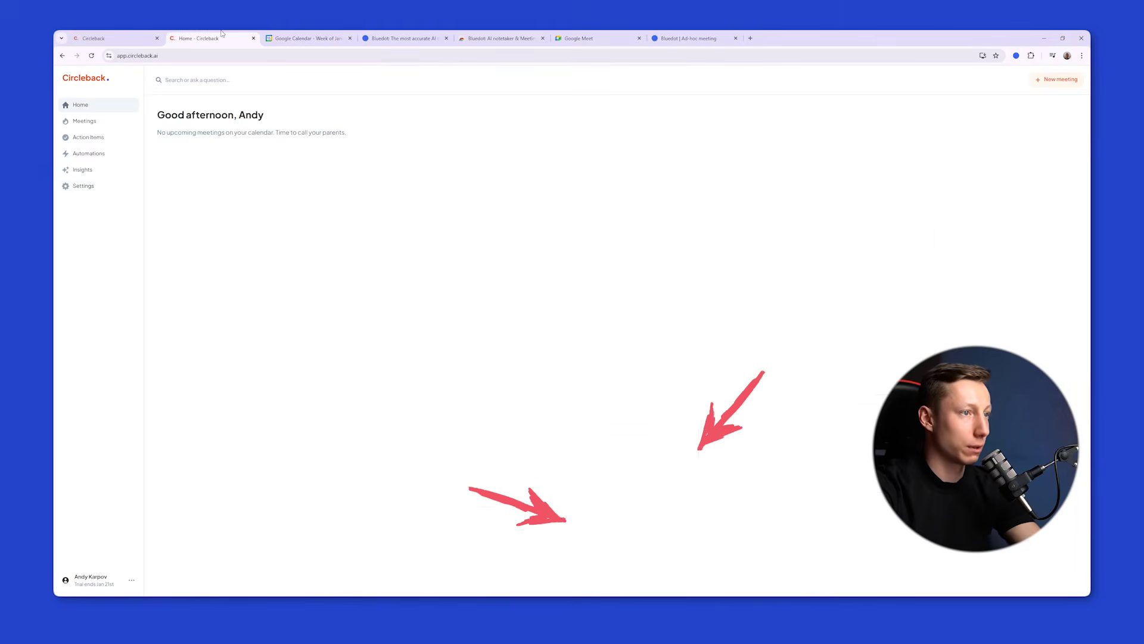
left_click(103, 188)
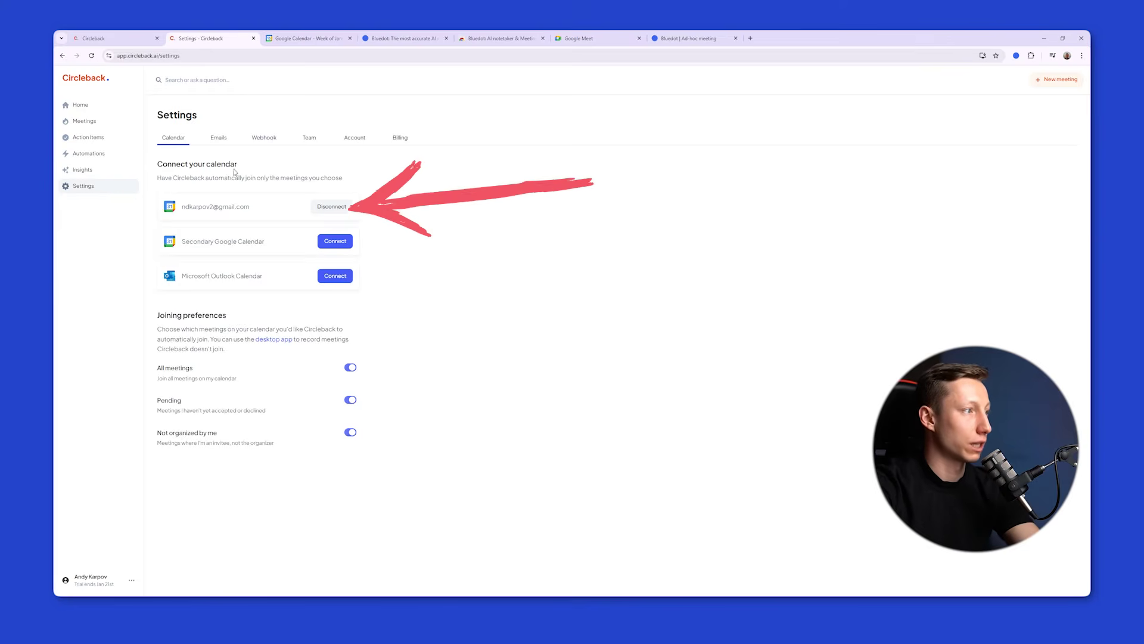
left_click(81, 105)
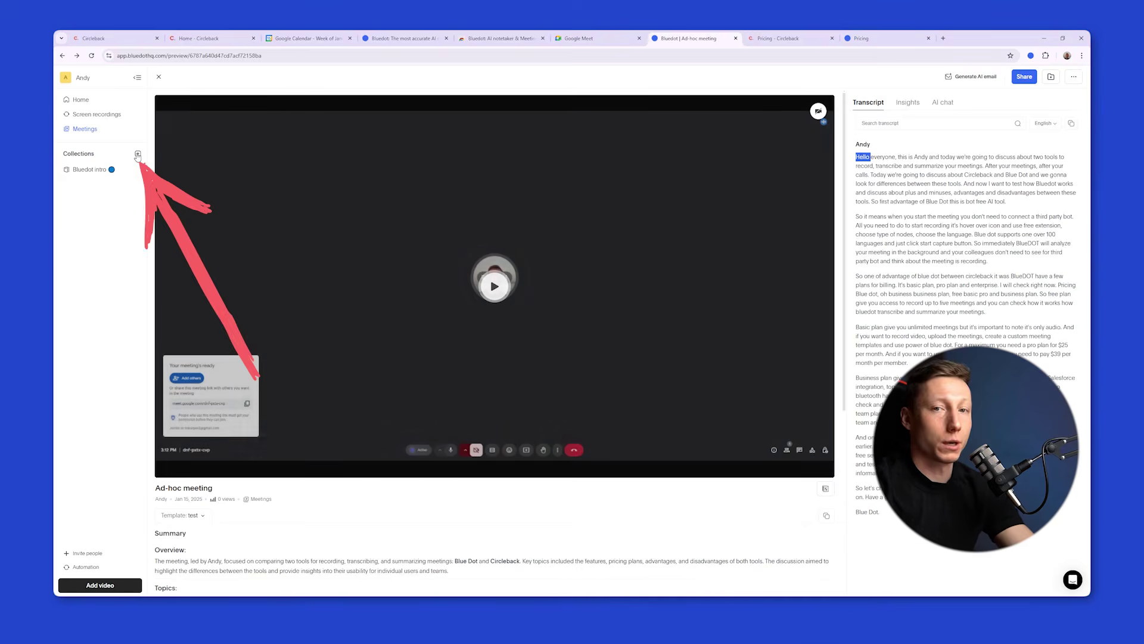
Create a collection named 'Team meetings' giving everyone in the workspace Full access.
left_click(138, 155)
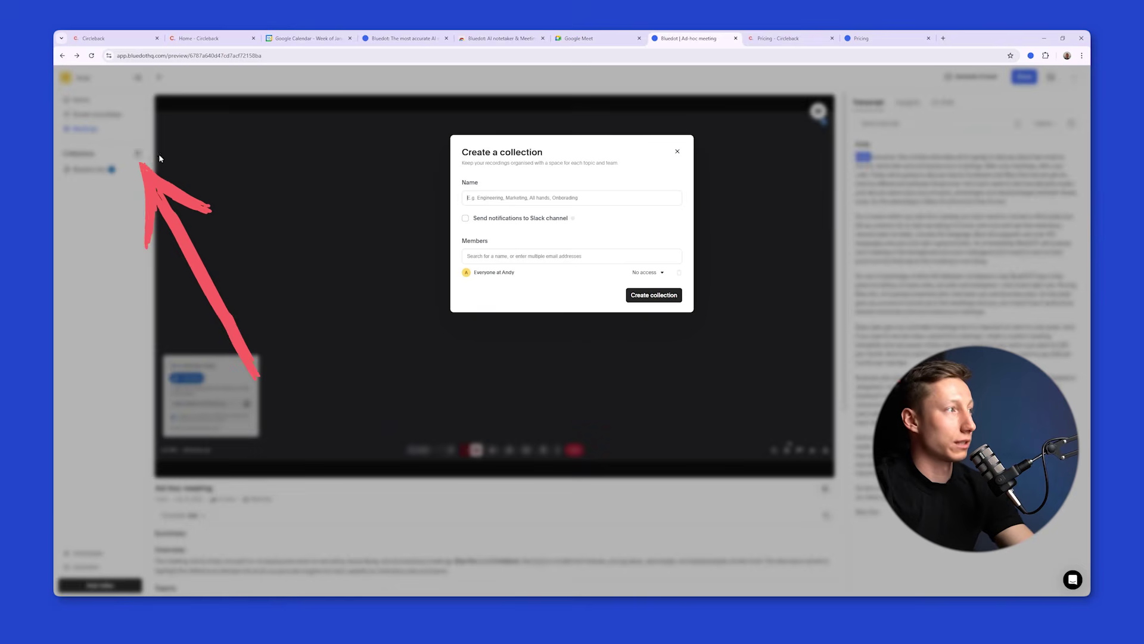
left_click(511, 203)
type("Team mettings")
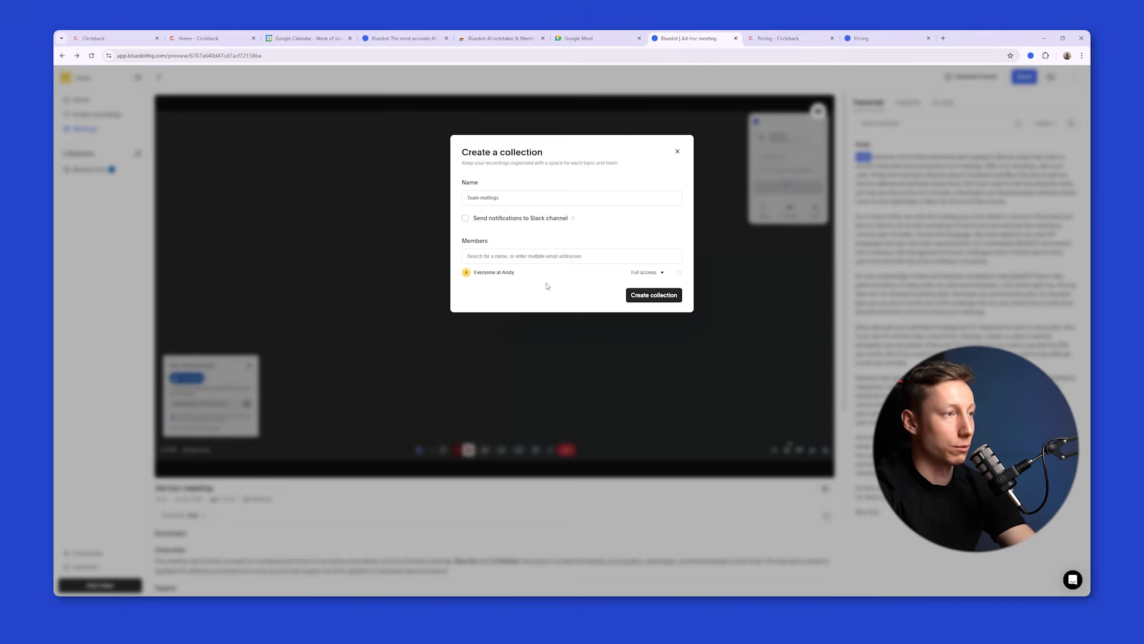
left_click(646, 272)
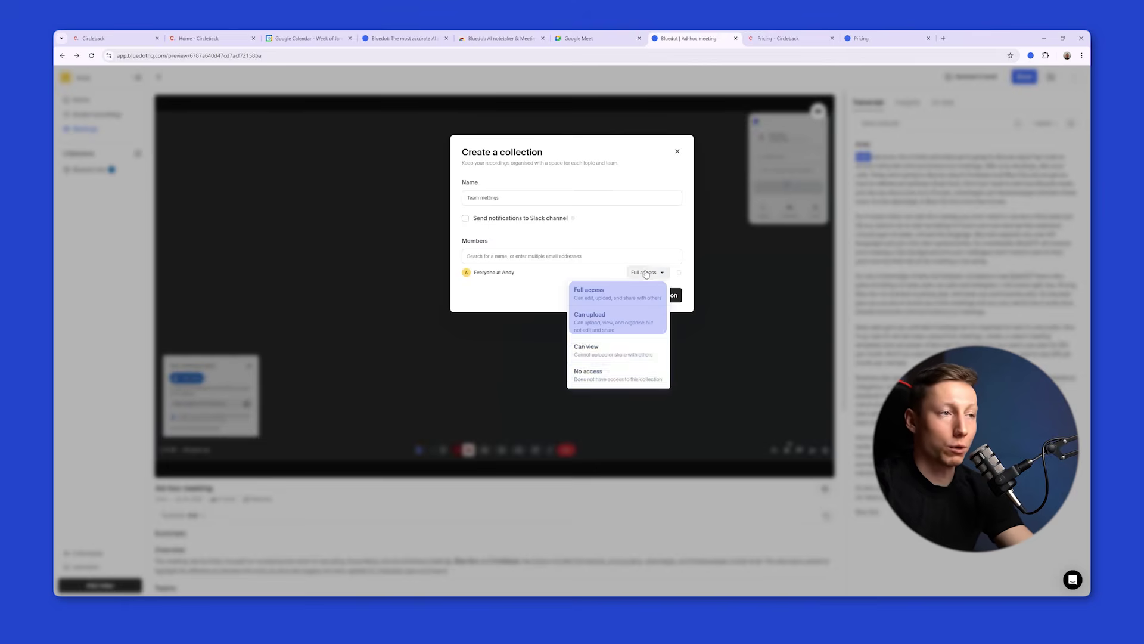
left_click(546, 293)
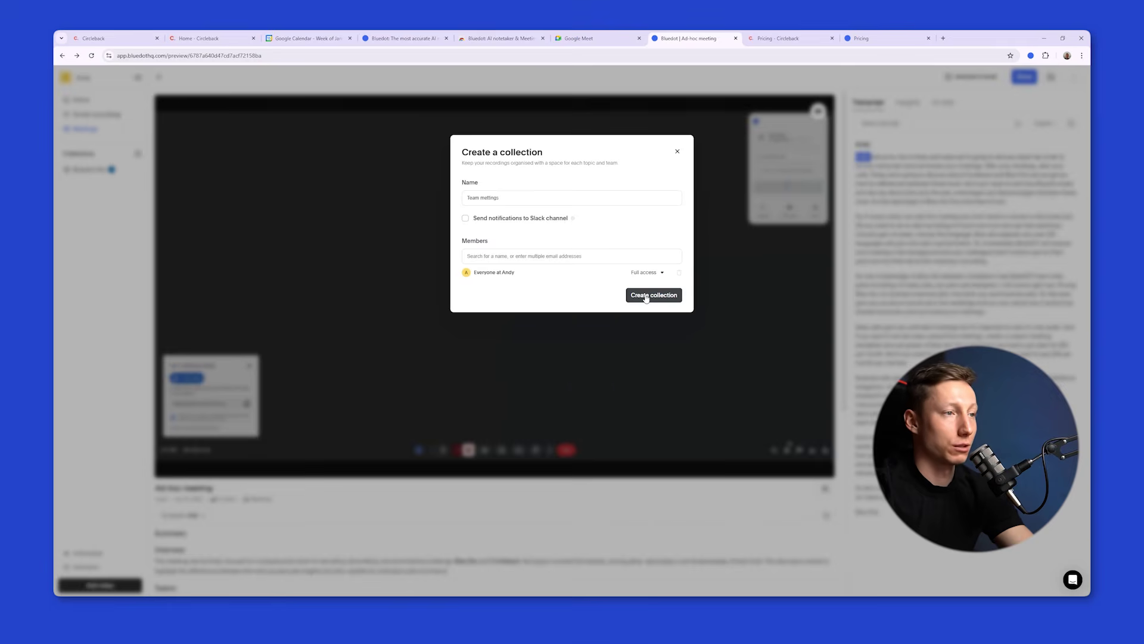